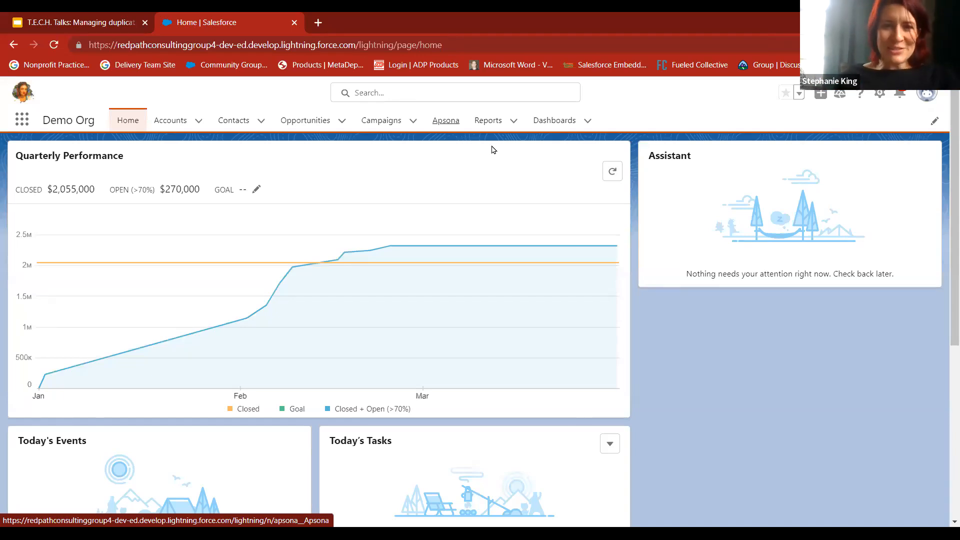
Open the list of dedupe actions for contacts in Apsona
left_click(443, 125)
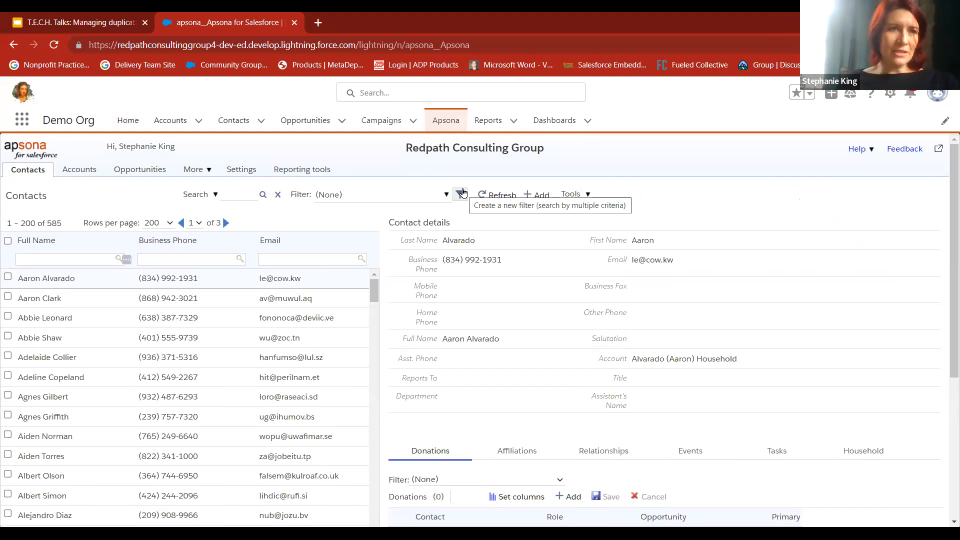
left_click(187, 172)
left_click(188, 172)
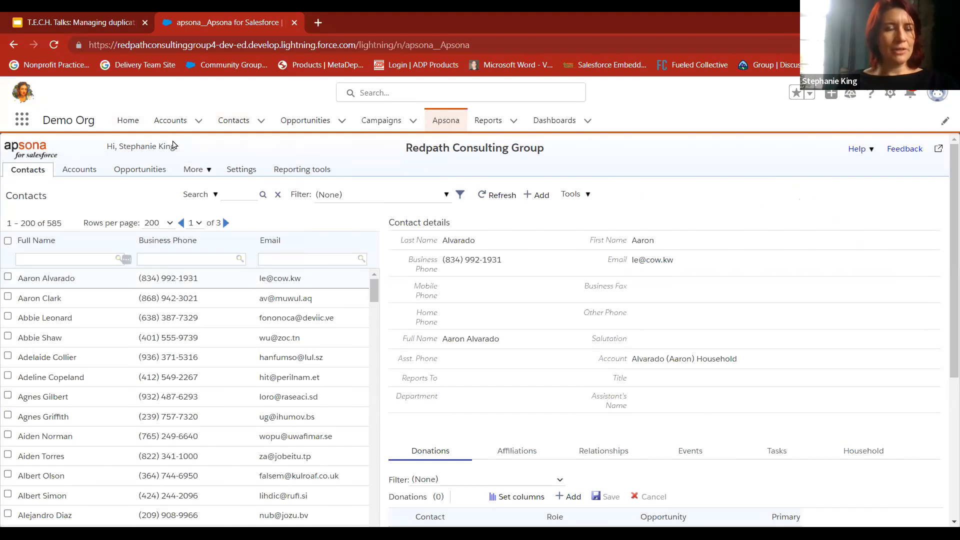
left_click(41, 172)
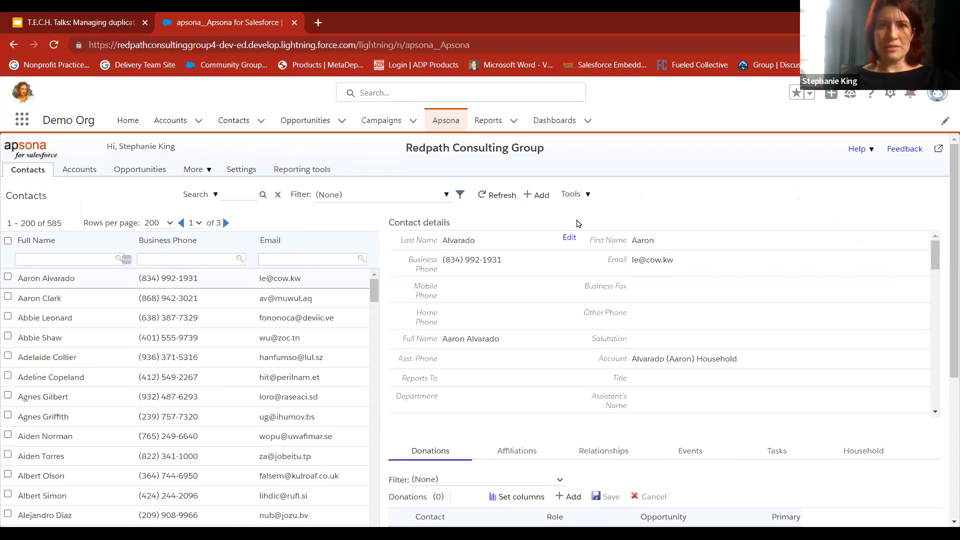
left_click(590, 200)
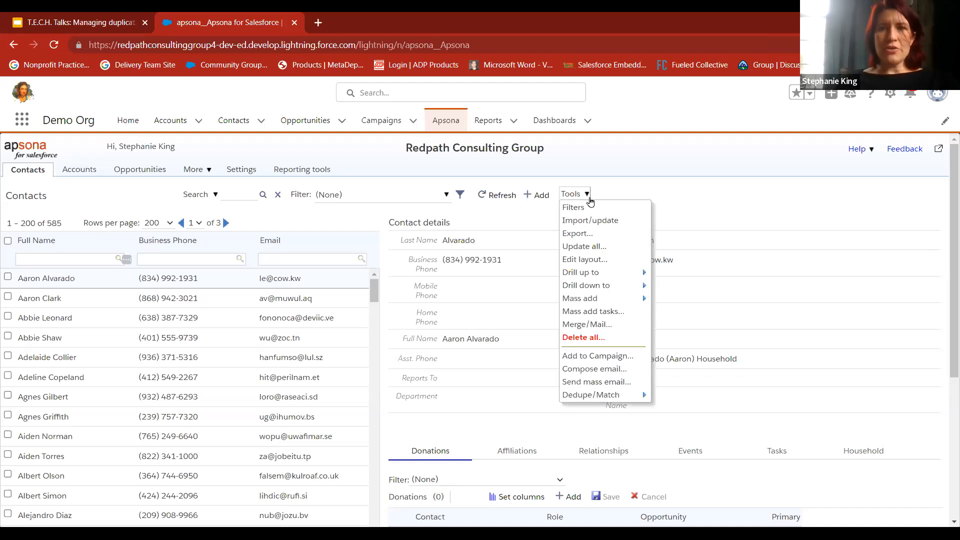
mouse_move(602, 399)
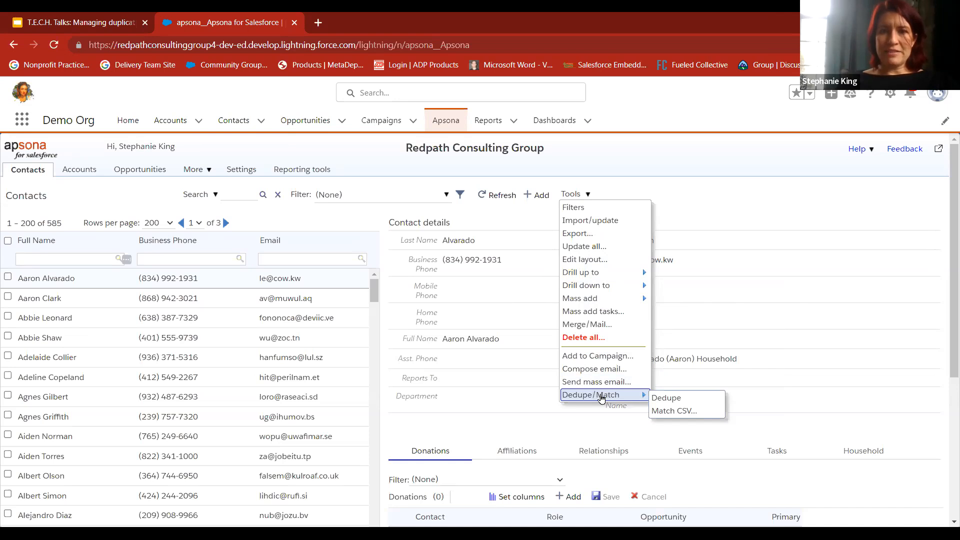
left_click(667, 400)
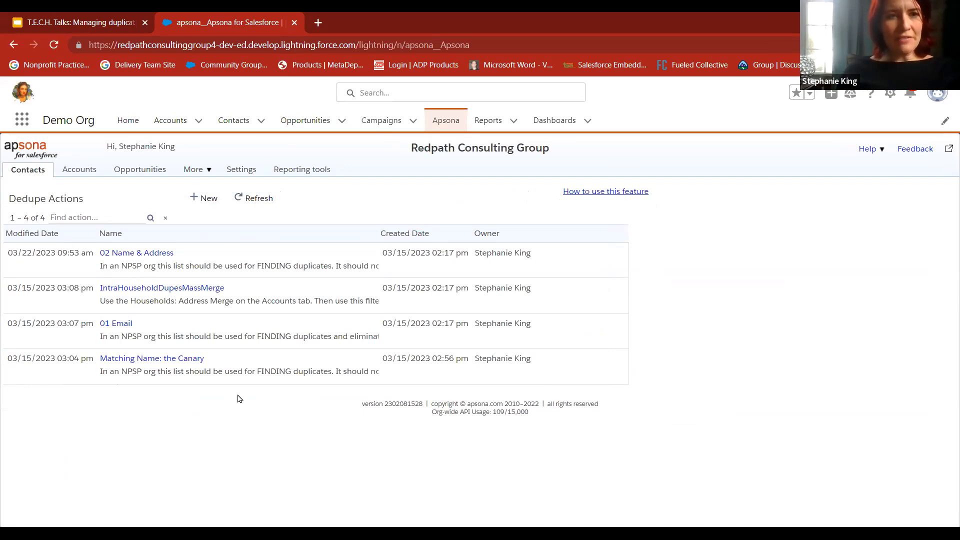
Run the dedupe action "Matching Name: the Canary" on the contacts whose last name is not empty
left_click(134, 361)
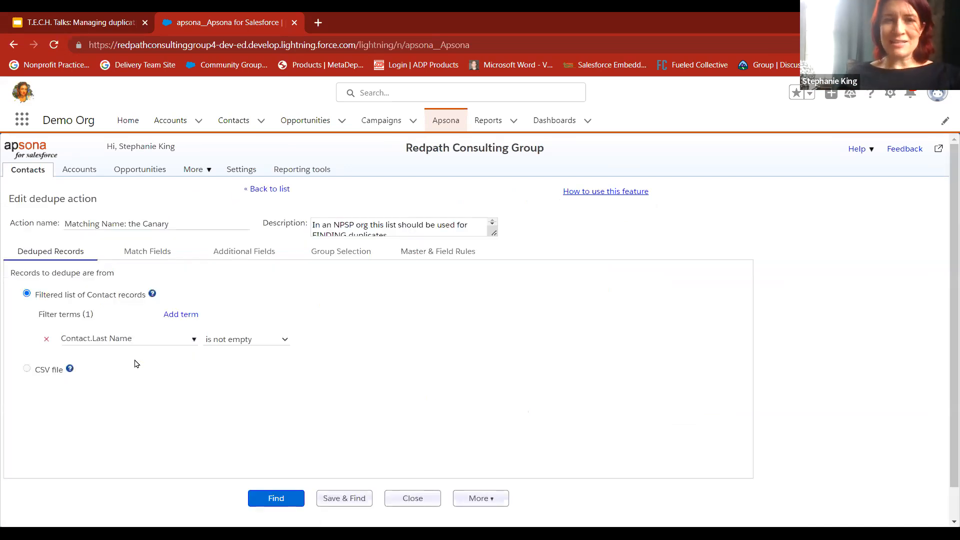
scroll(135, 363, "down", 1)
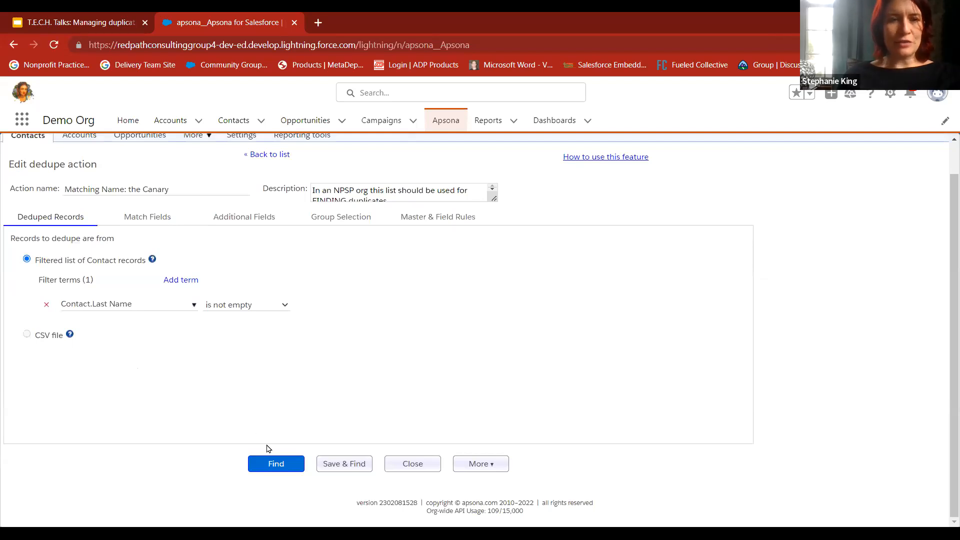
left_click(282, 466)
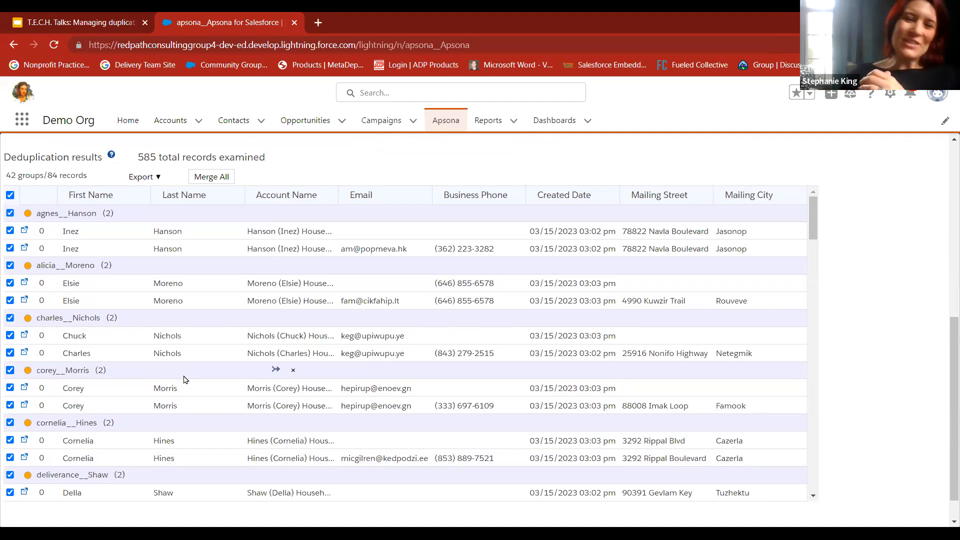
Examine the groups of matching contacts in the deduplication results, and return to the list of dedupe actions
scroll(185, 380, "down", 3)
scroll(185, 380, "down", 2)
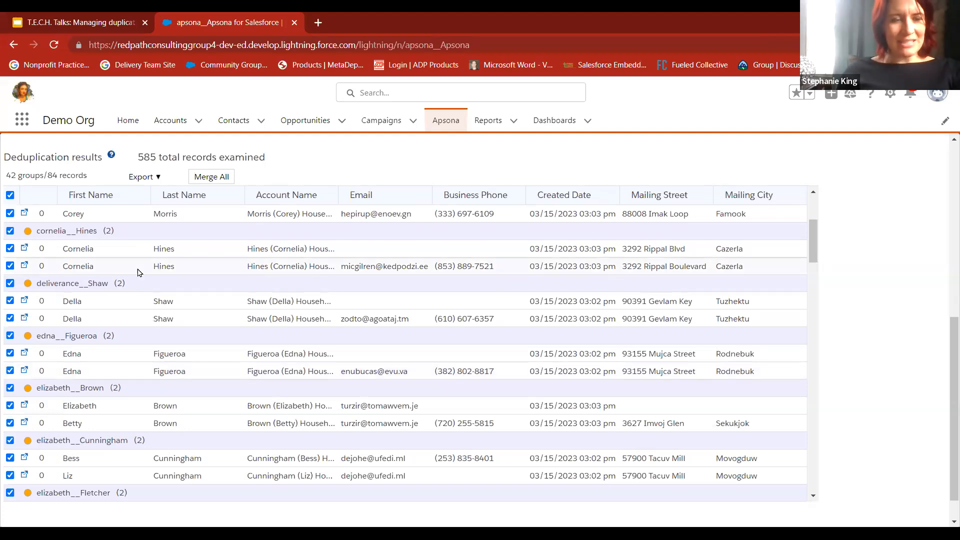
scroll(140, 272, "down", 1)
scroll(139, 273, "down", 2)
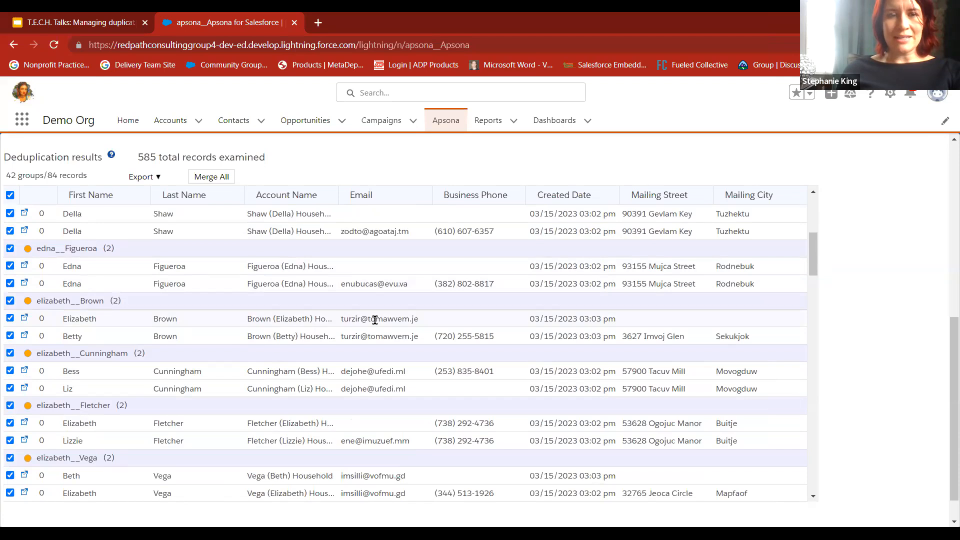
scroll(504, 369, "down", 1)
scroll(504, 369, "down", 3)
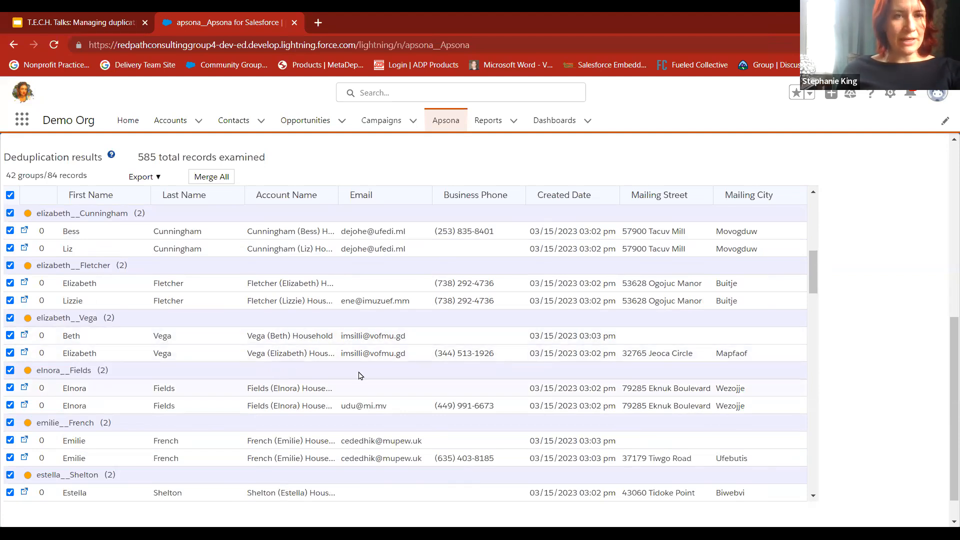
scroll(359, 375, "down", 3)
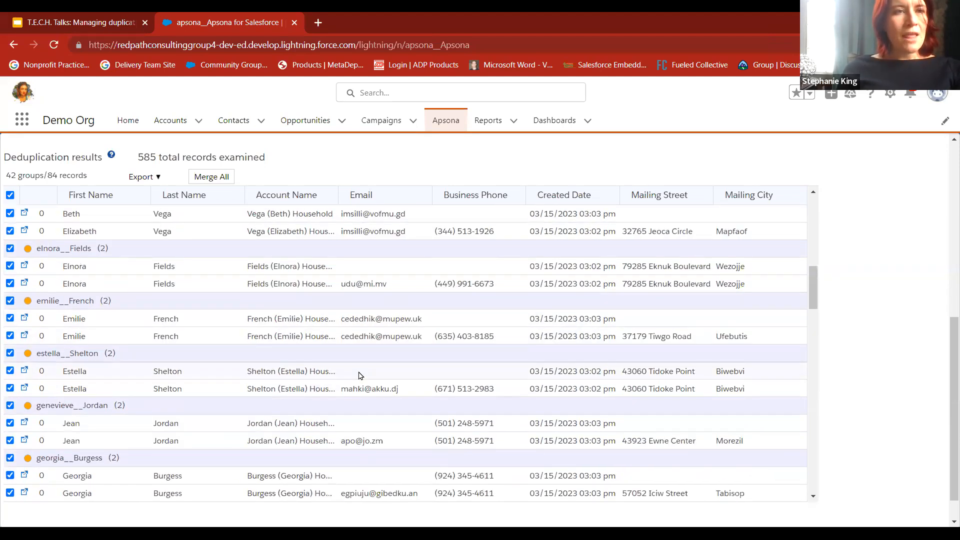
left_click_drag(6, 175, 34, 176)
mouse_move(160, 259)
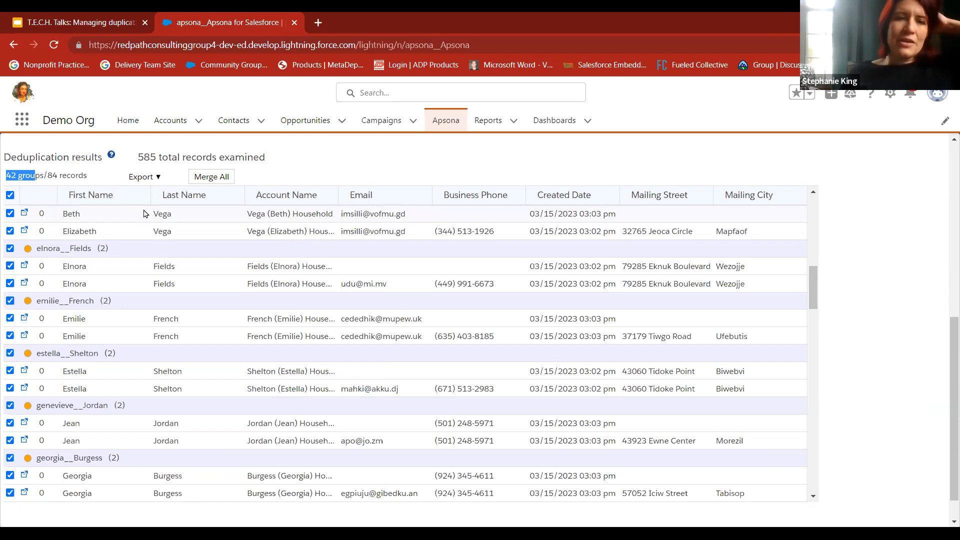
scroll(144, 214, "up", 8)
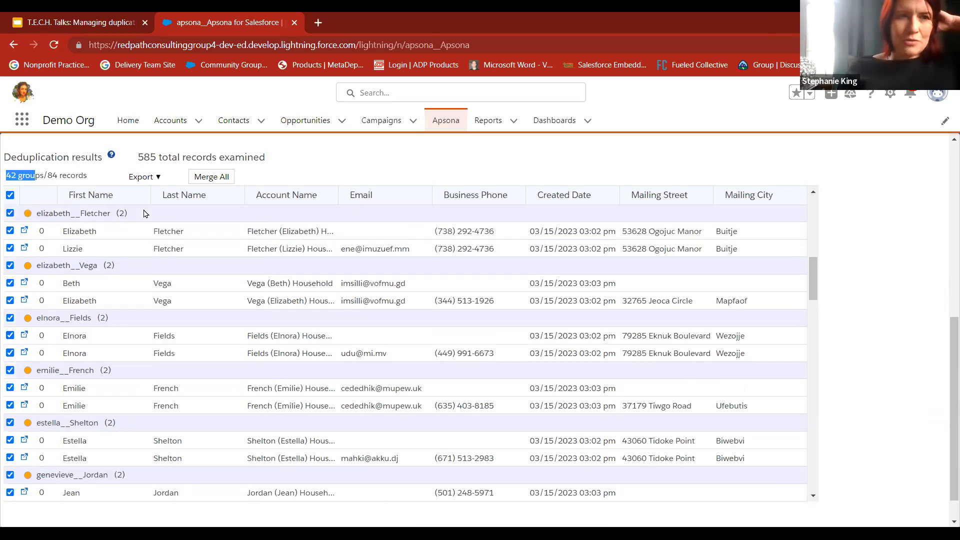
scroll(143, 214, "up", 10)
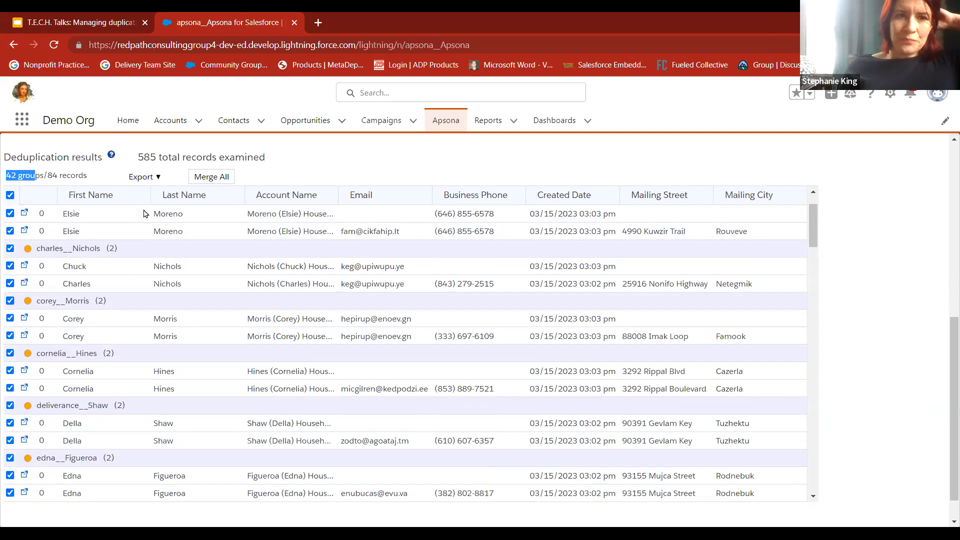
scroll(144, 213, "up", 2)
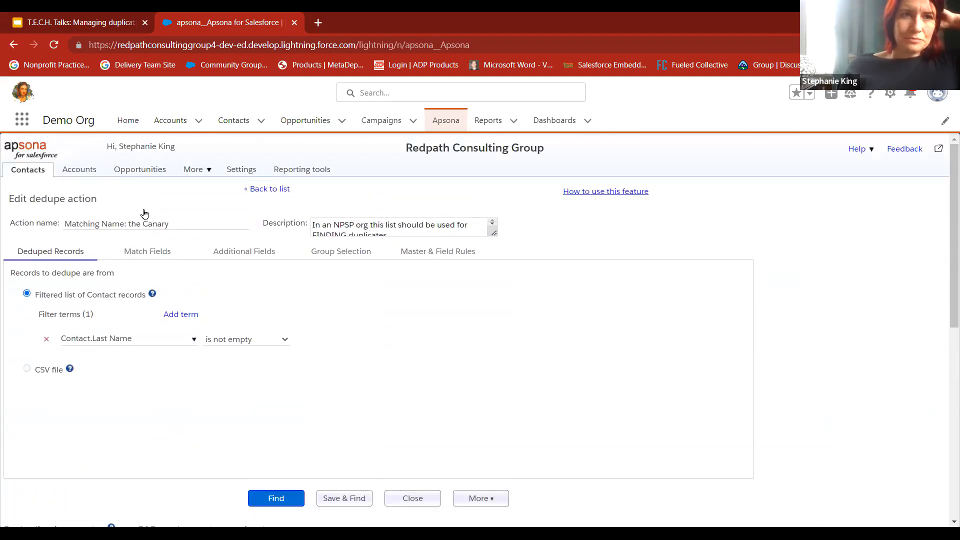
left_click(271, 190)
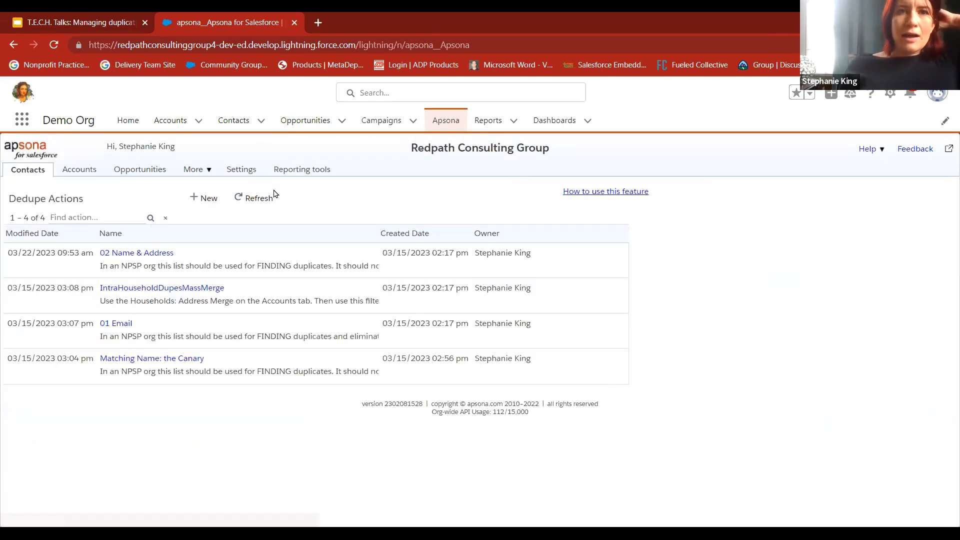
Find the Salesforce Files page and download the file apsona_items (3), closing its preview
left_click(21, 118)
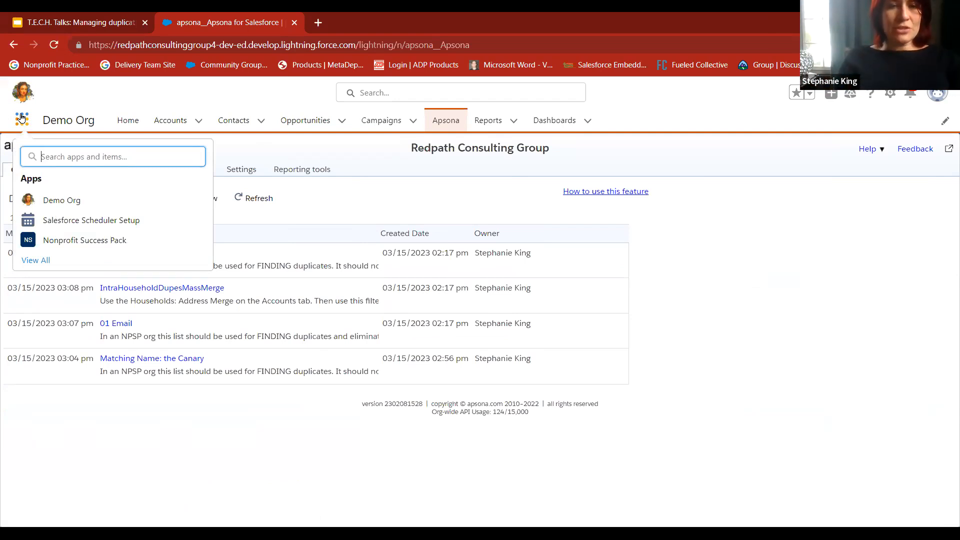
type("file")
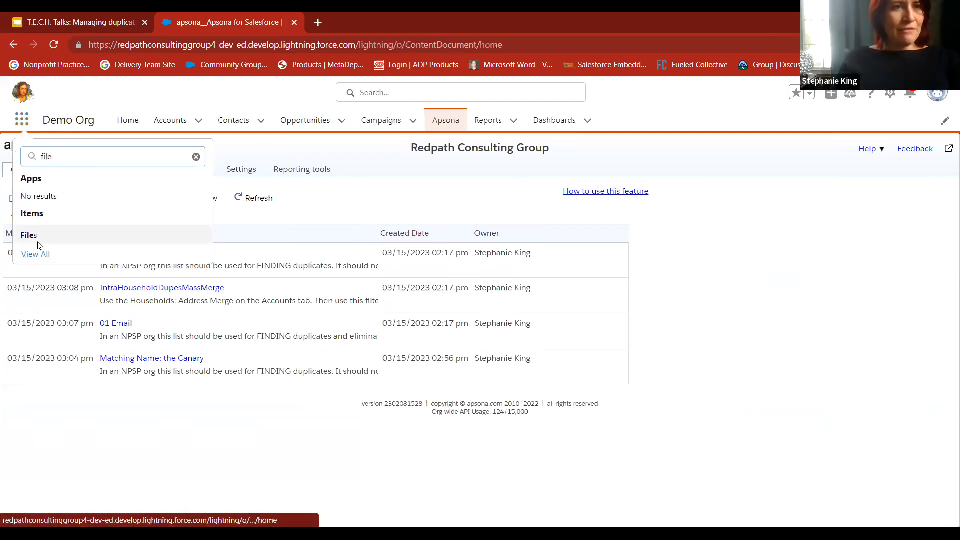
left_click(38, 246)
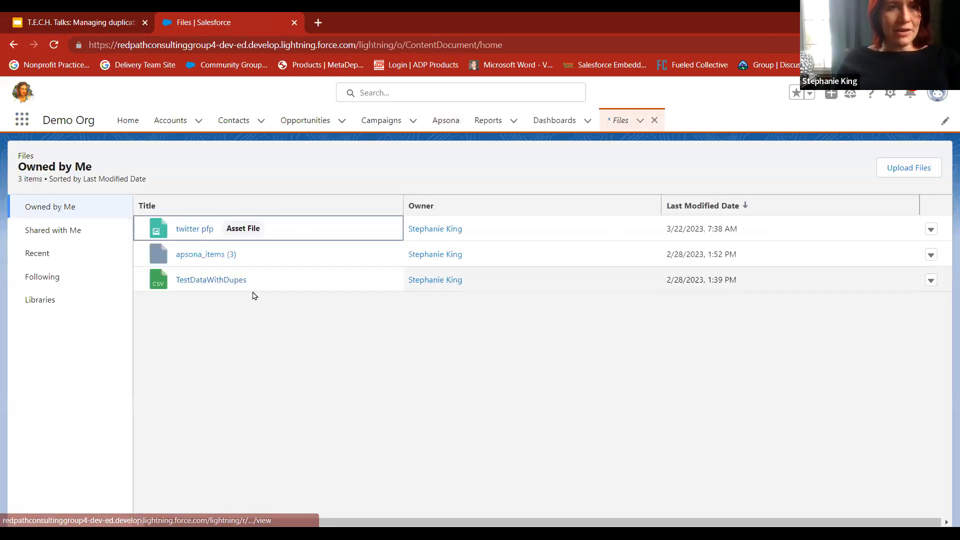
left_click(223, 254)
left_click(475, 332)
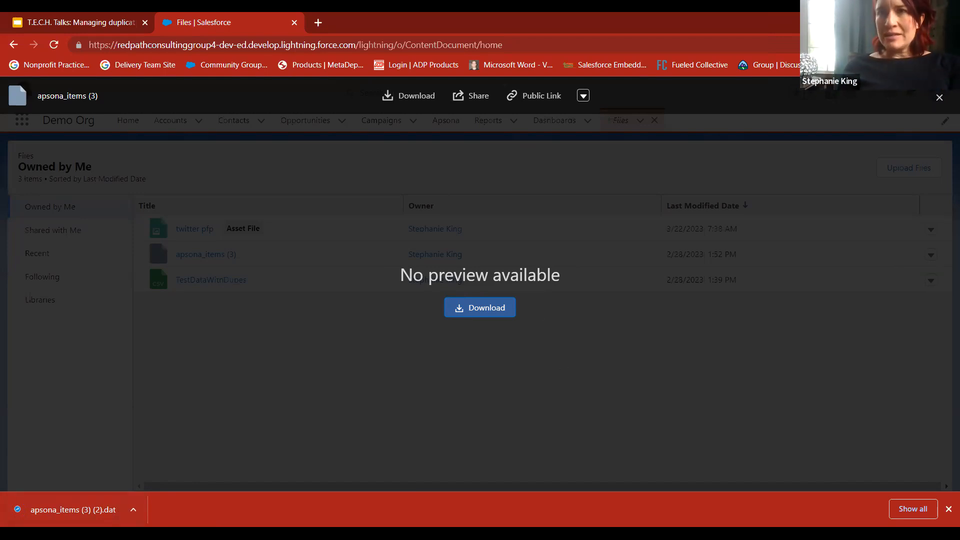
left_click(938, 98)
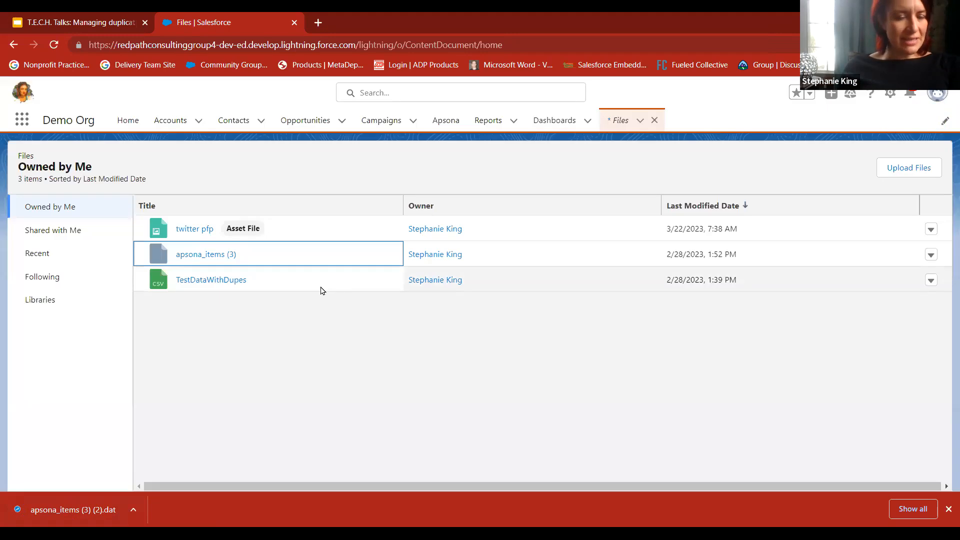
Go back to Apsona and open the Apsona items list in its settings
left_click(450, 125)
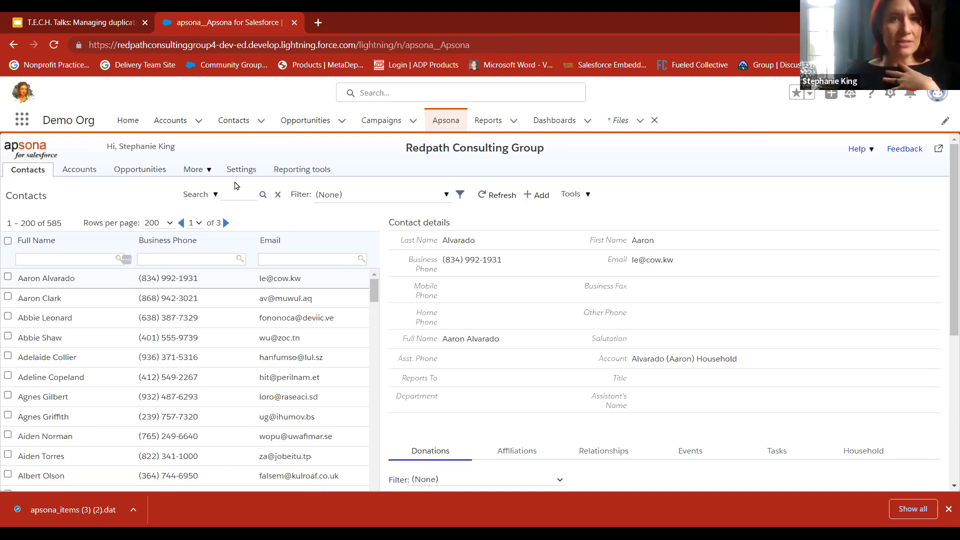
left_click(240, 171)
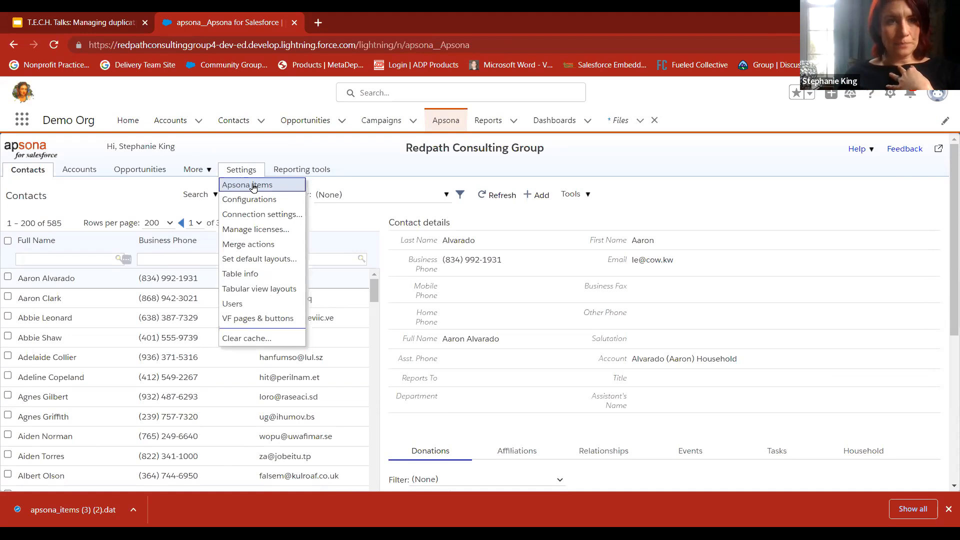
left_click(253, 186)
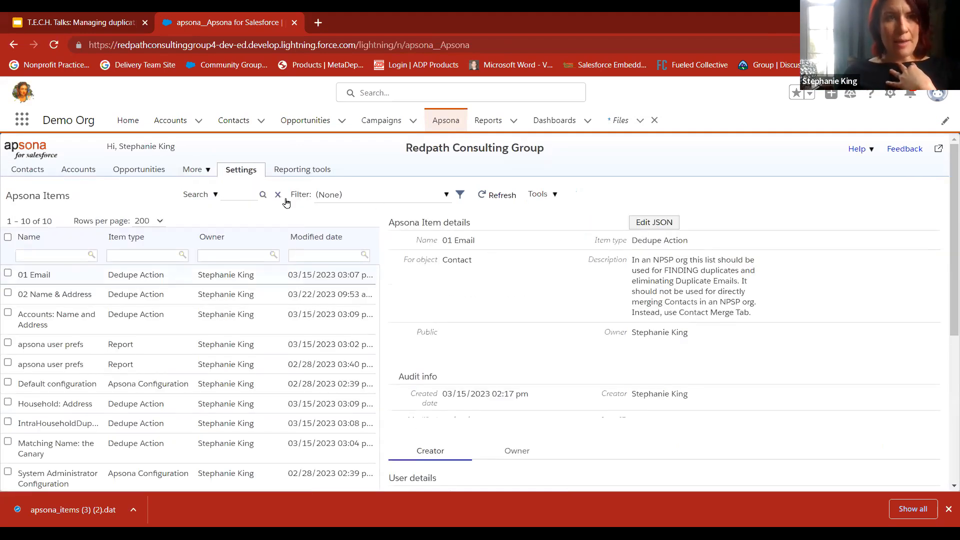
Start an import of Apsona items, select apsona_items (3) (2) from Downloads as the data file, and cancel the import
mouse_move(552, 200)
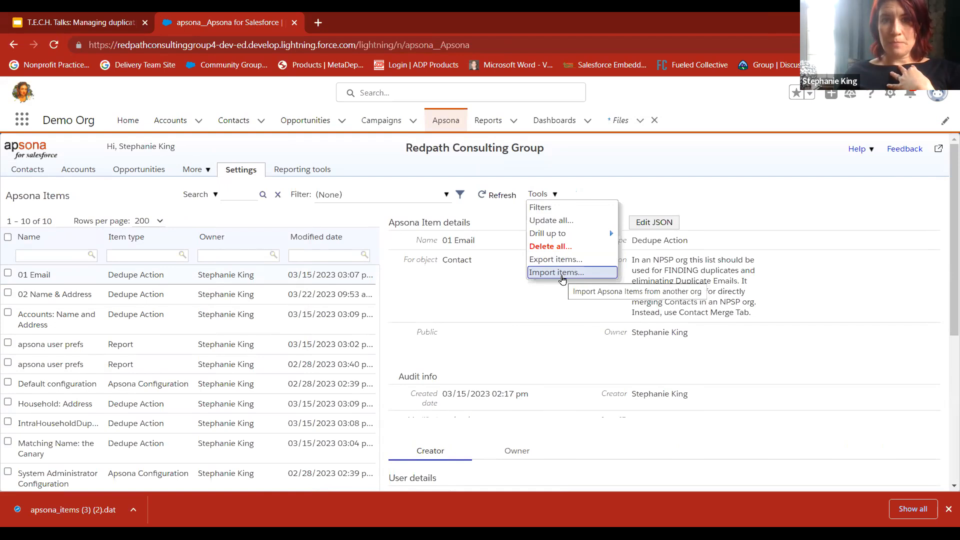
left_click(562, 273)
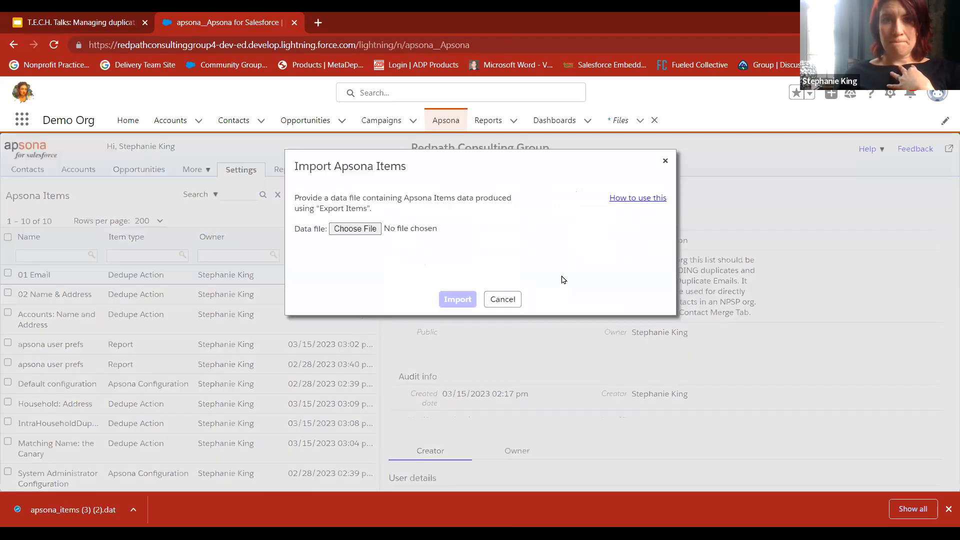
left_click(355, 230)
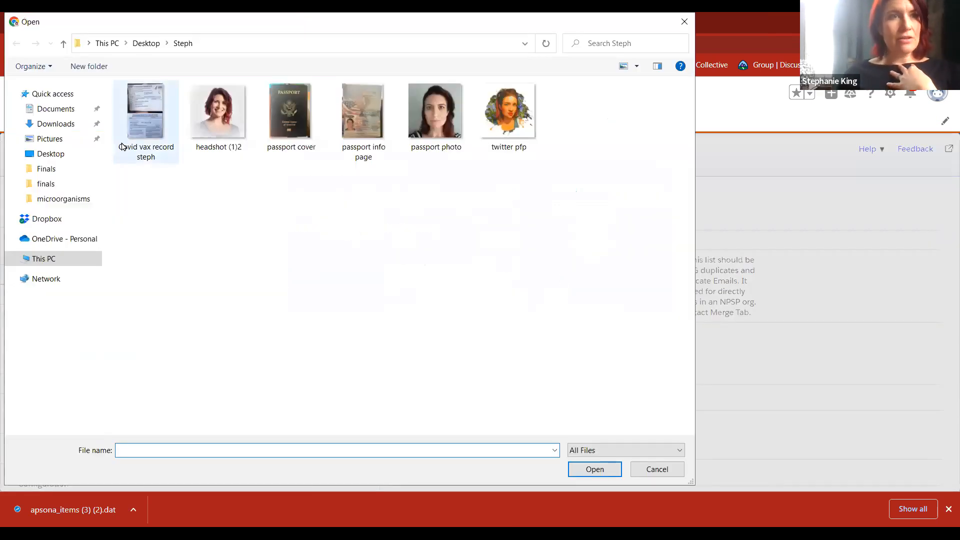
left_click(45, 124)
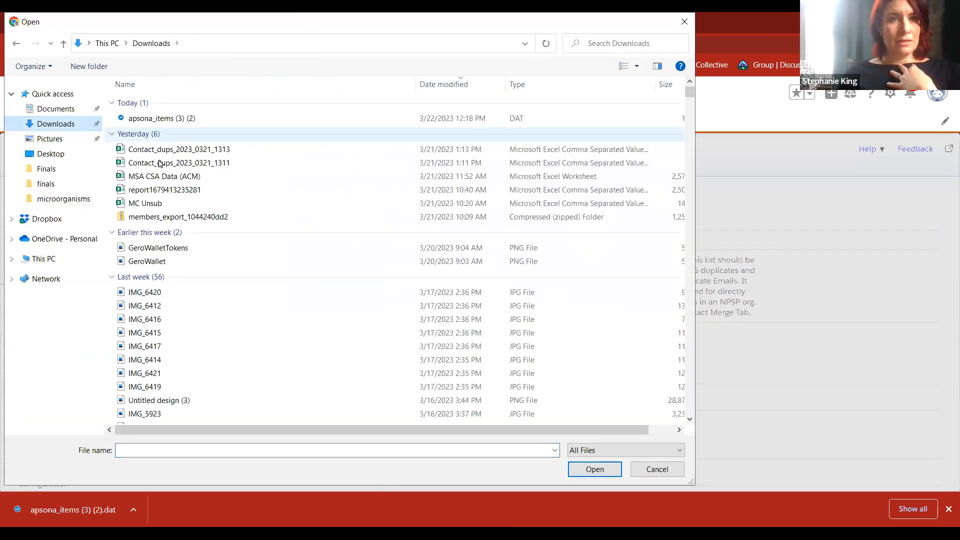
left_click(163, 120)
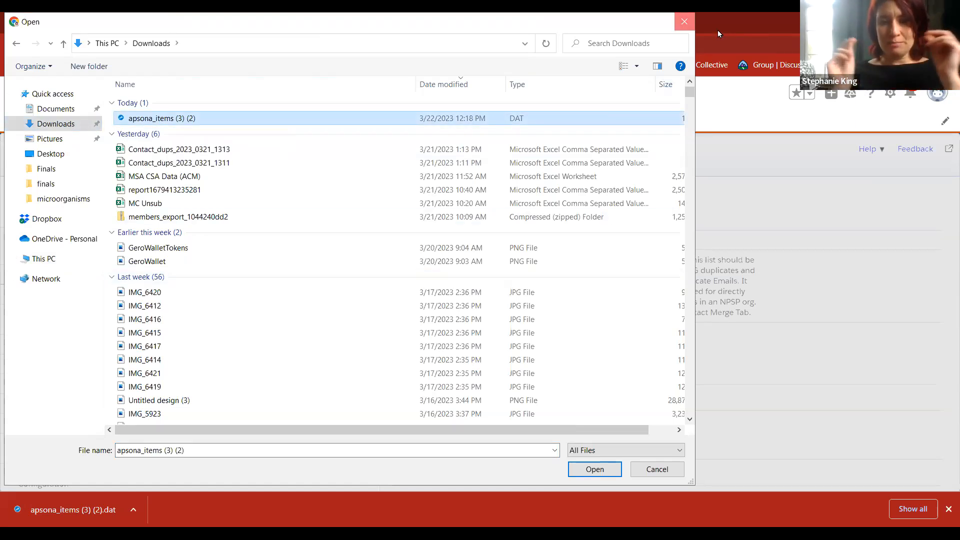
key("Escape")
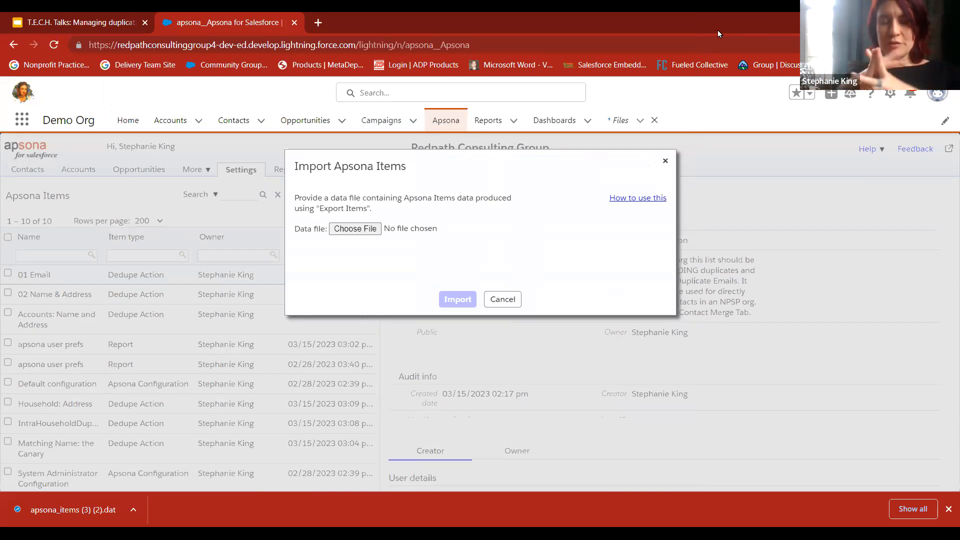
left_click(666, 161)
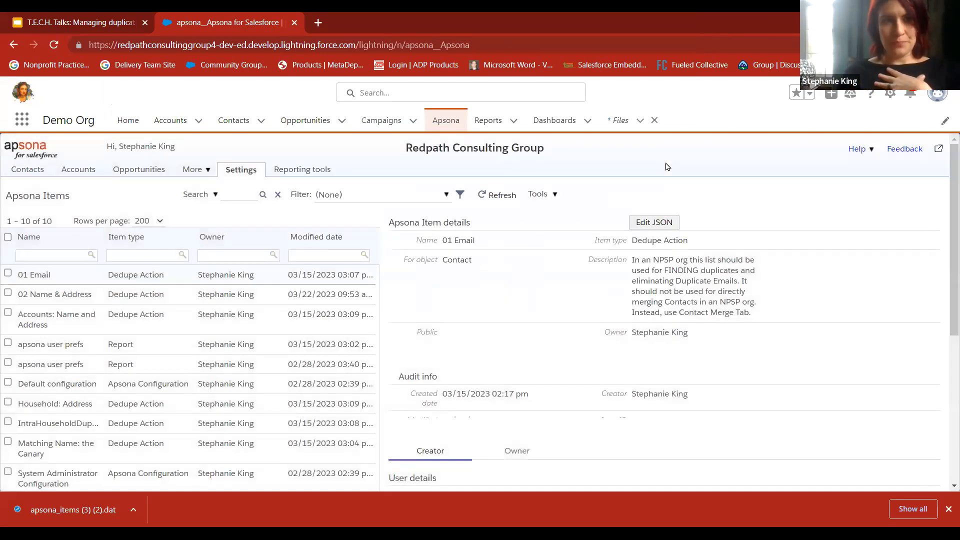
Show the dedupe actions for contacts and open 02 Name & Address for editing
left_click(30, 171)
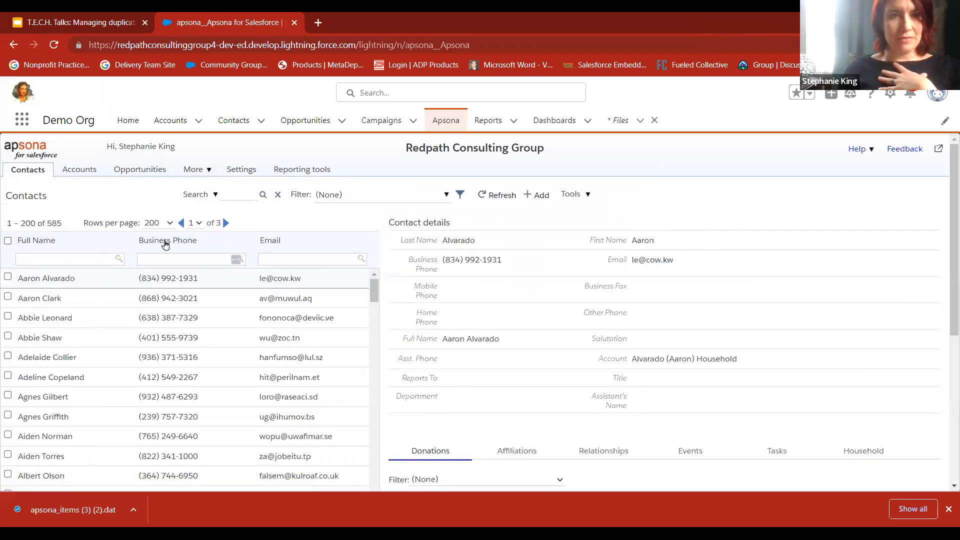
left_click(588, 196)
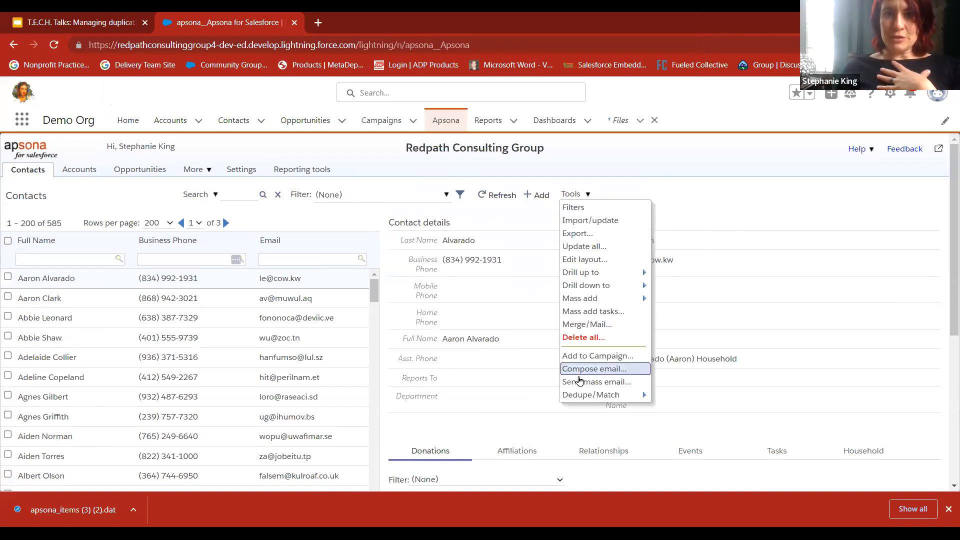
left_click(648, 398)
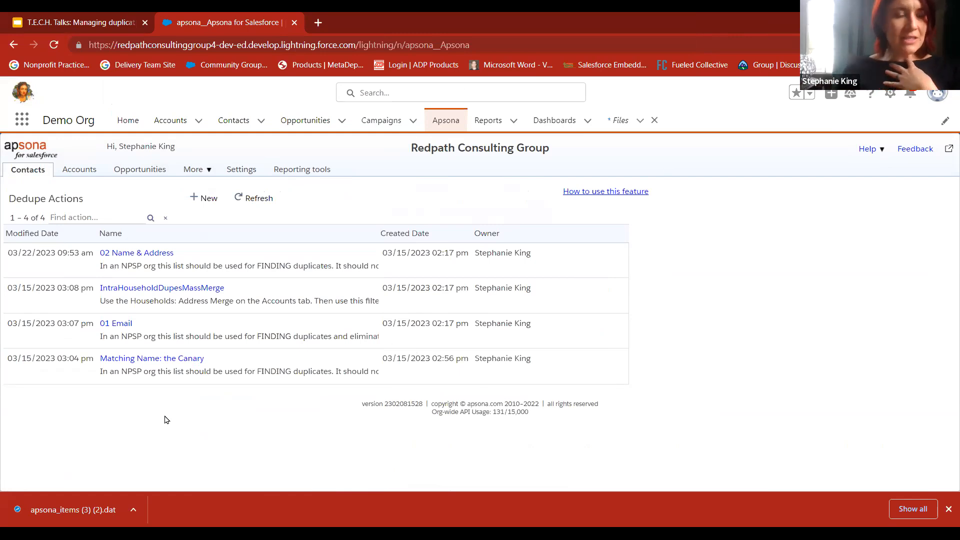
left_click(147, 254)
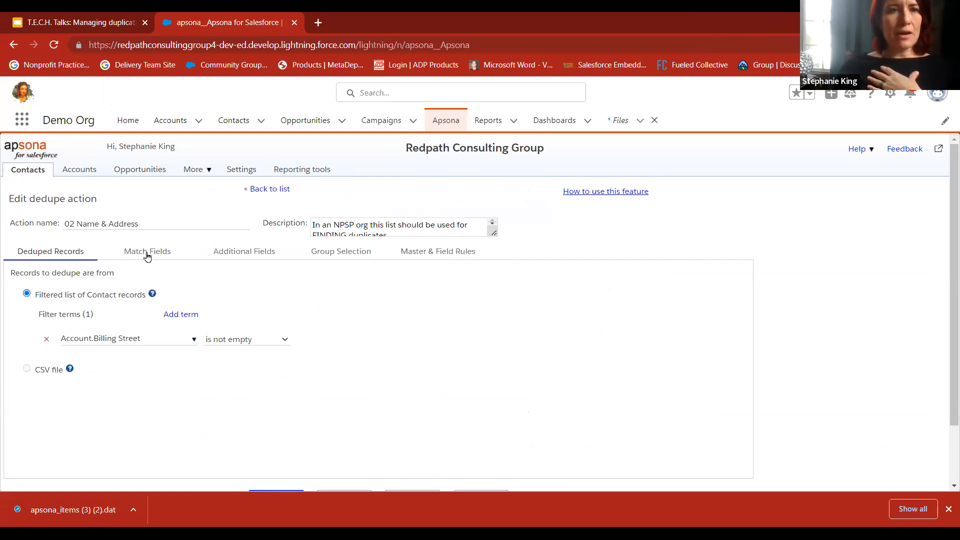
Examine the fields this dedupe action matches on and the match functions available for First Name
left_click(146, 255)
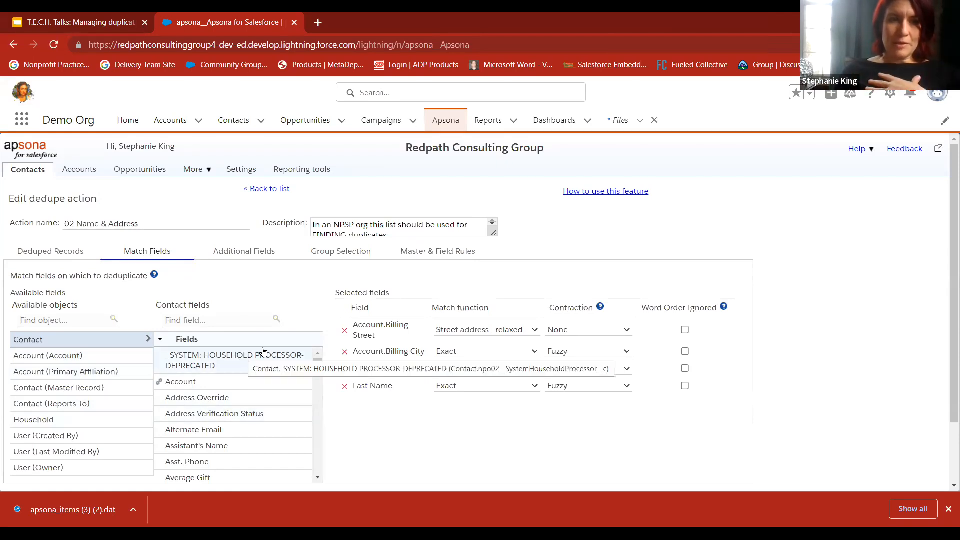
scroll(215, 353, "down", 1)
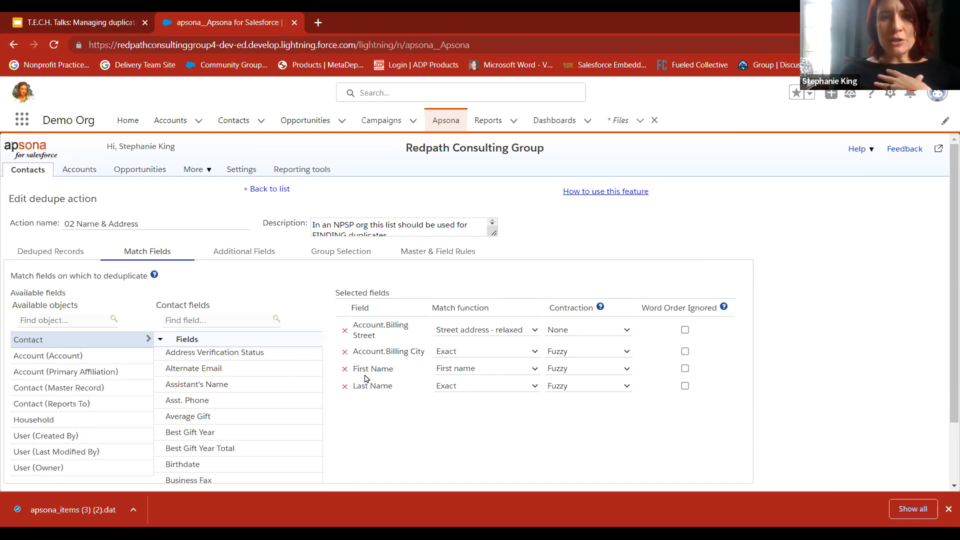
left_click(483, 370)
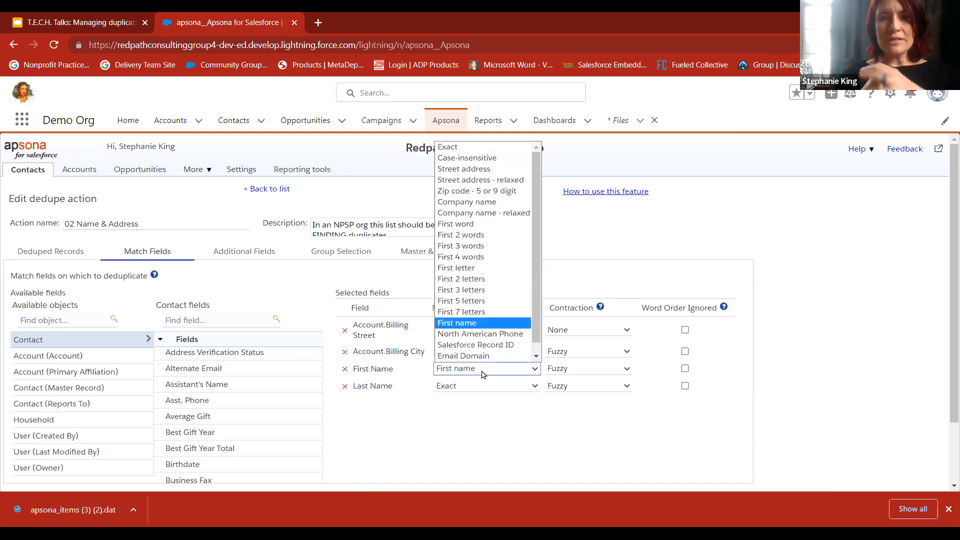
left_click(480, 409)
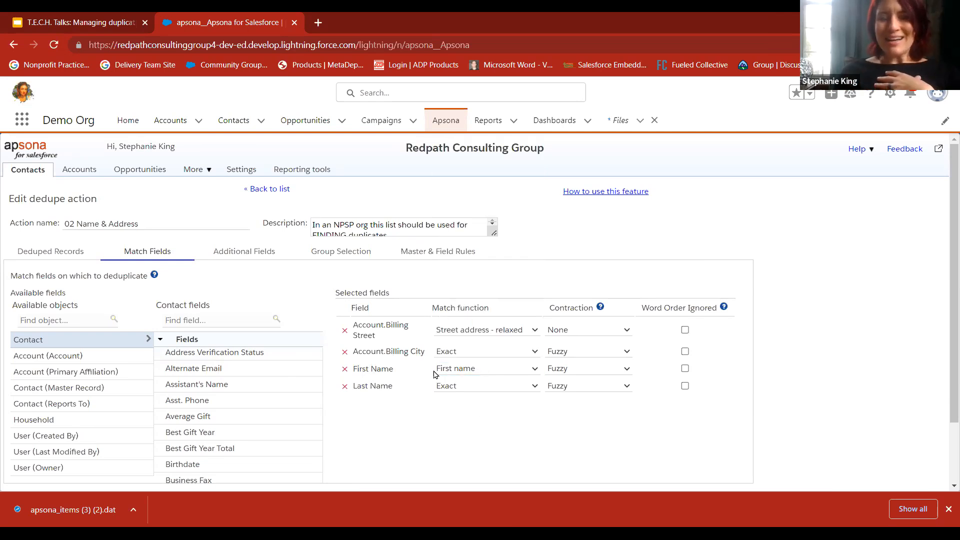
left_click(453, 374)
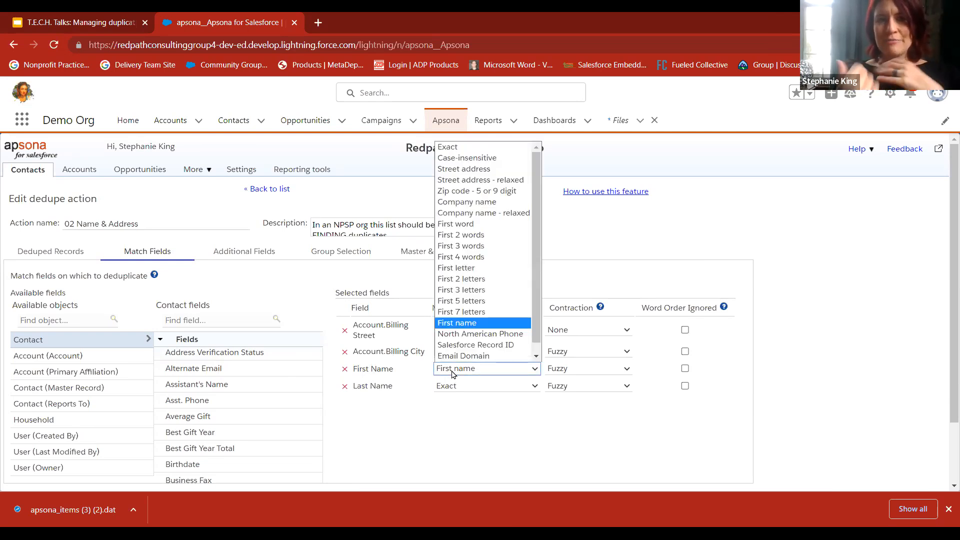
left_click(459, 323)
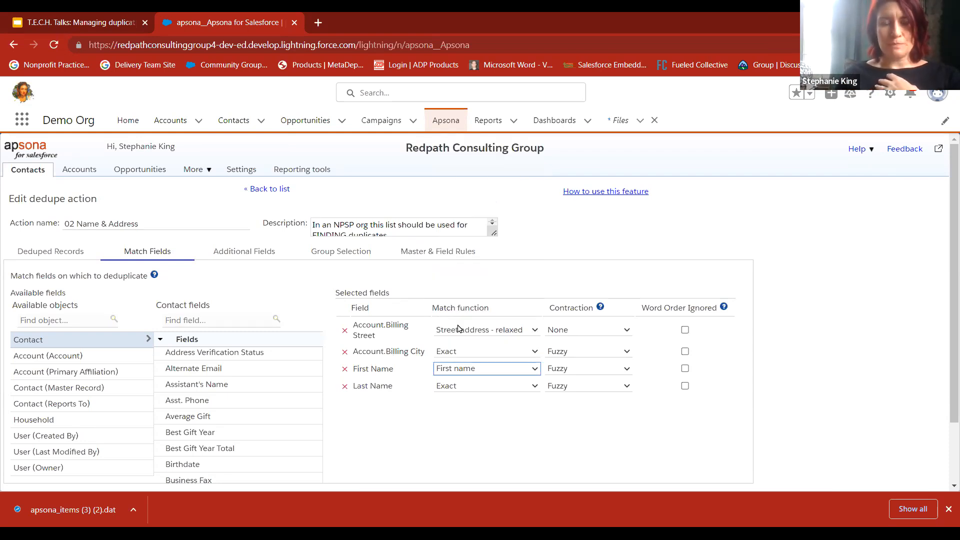
Look through the contraction options for Last Name and the match functions for Account.Billing Street, choosing Street address - relaxed
left_click_drag(371, 387, 395, 387)
left_click(479, 389)
left_click(560, 391)
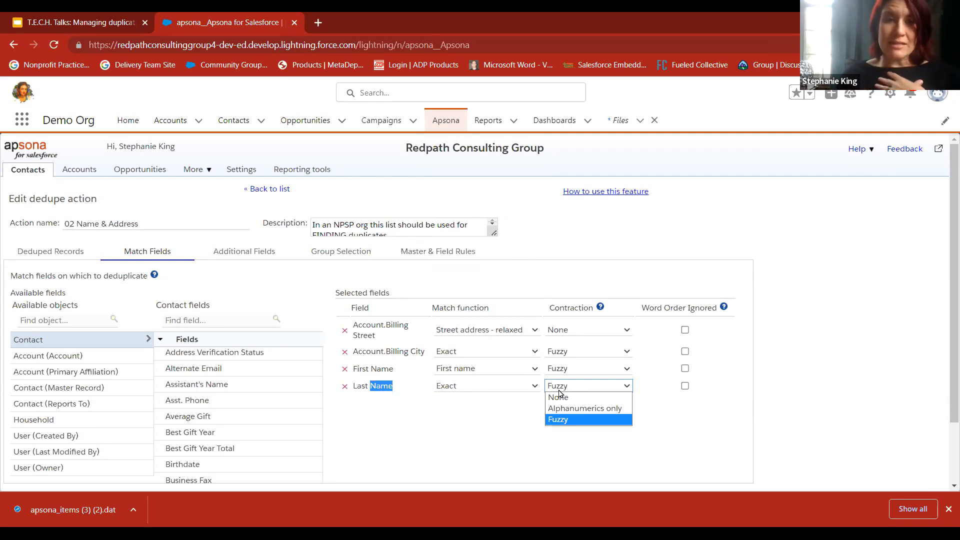
left_click(447, 333)
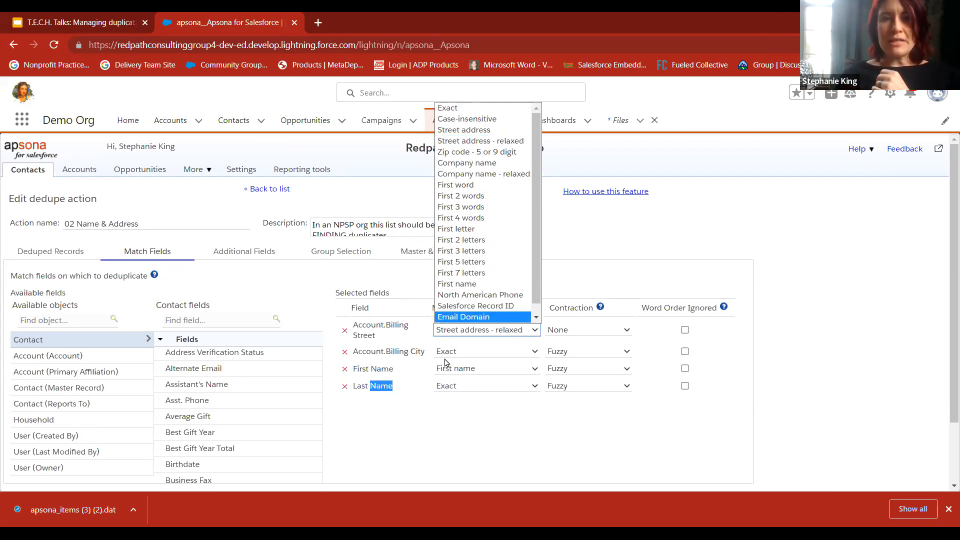
left_click(463, 141)
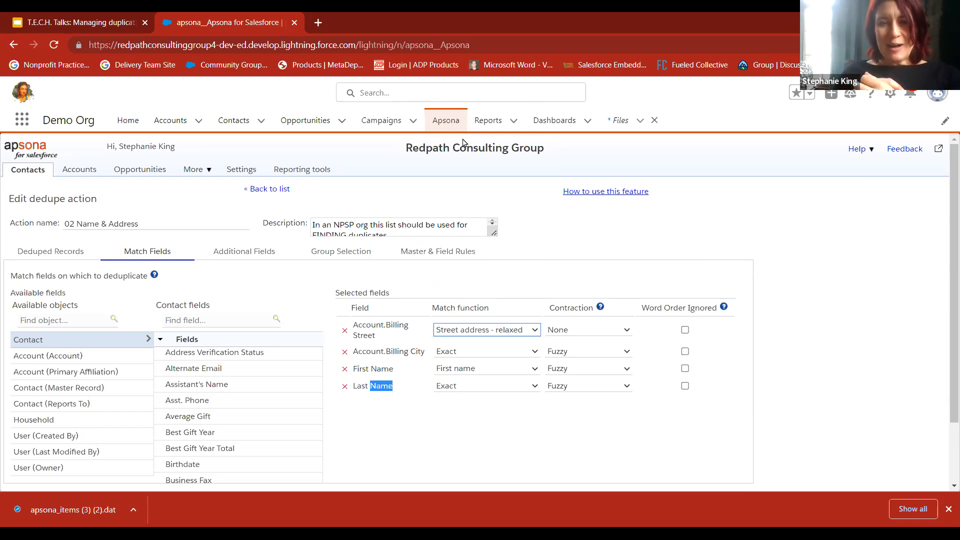
scroll(443, 350, "down", 1)
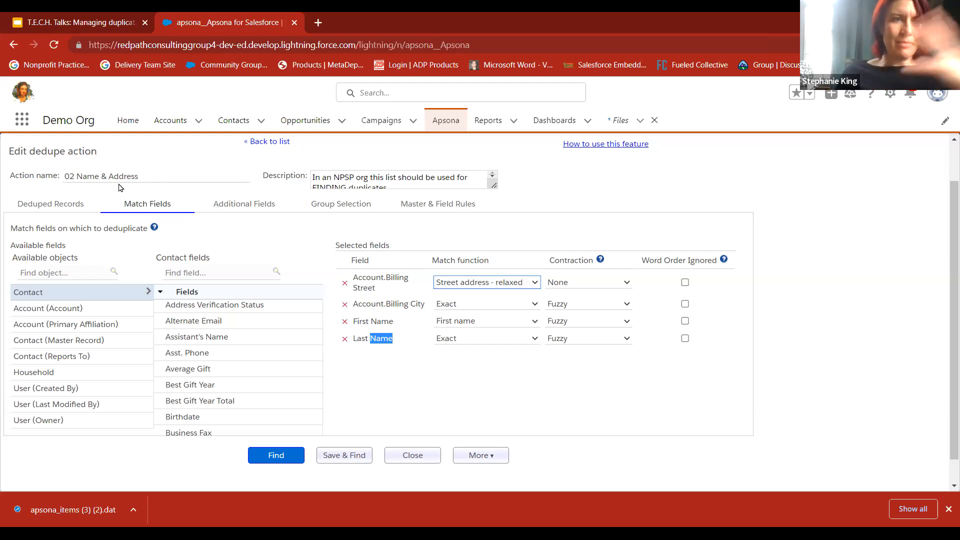
Review the action's record filter, match fields, additional display fields and group selection, ending on its master and field rules
left_click(50, 204)
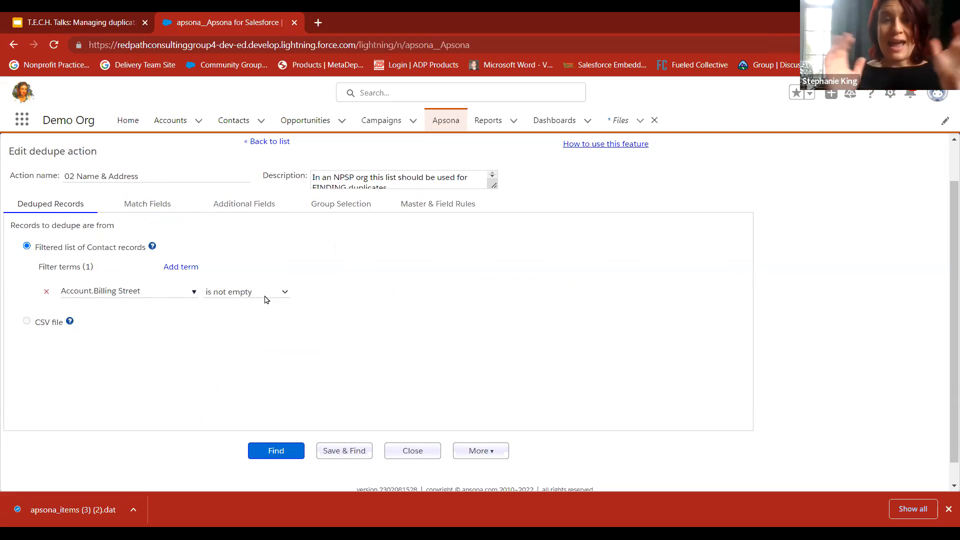
left_click(128, 205)
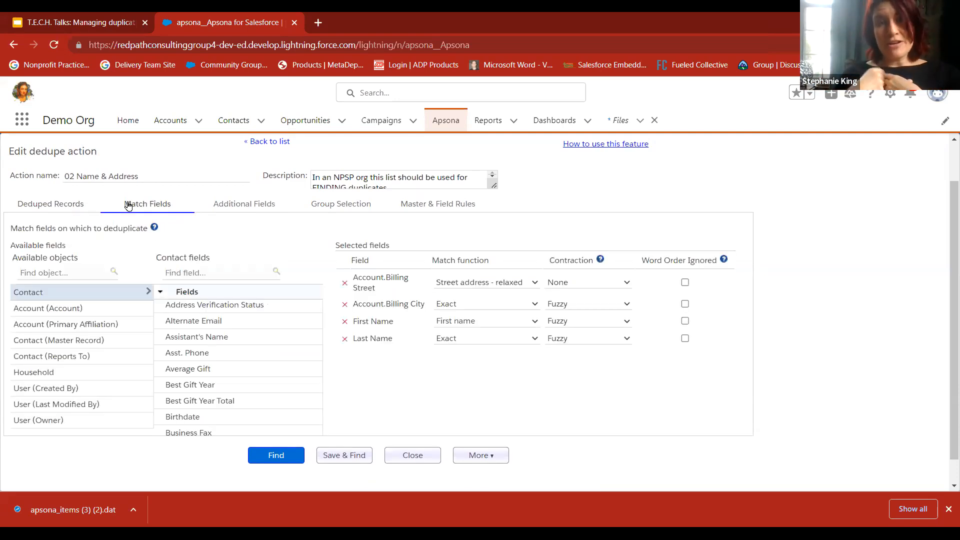
left_click(262, 211)
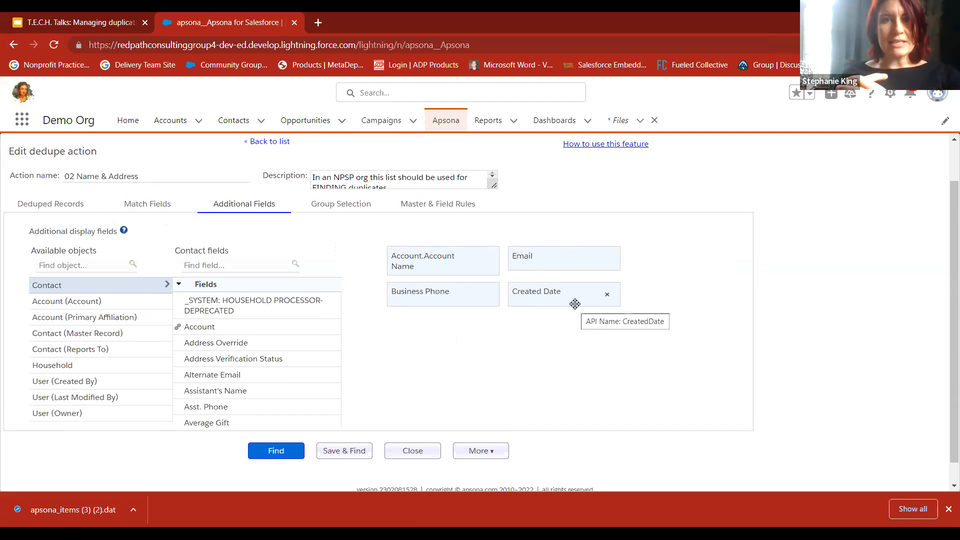
left_click(323, 209)
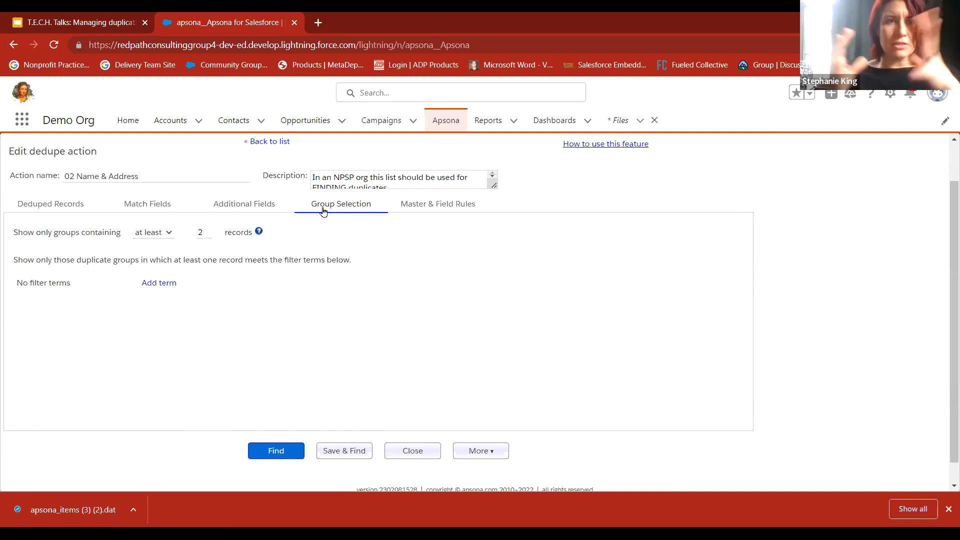
left_click(419, 213)
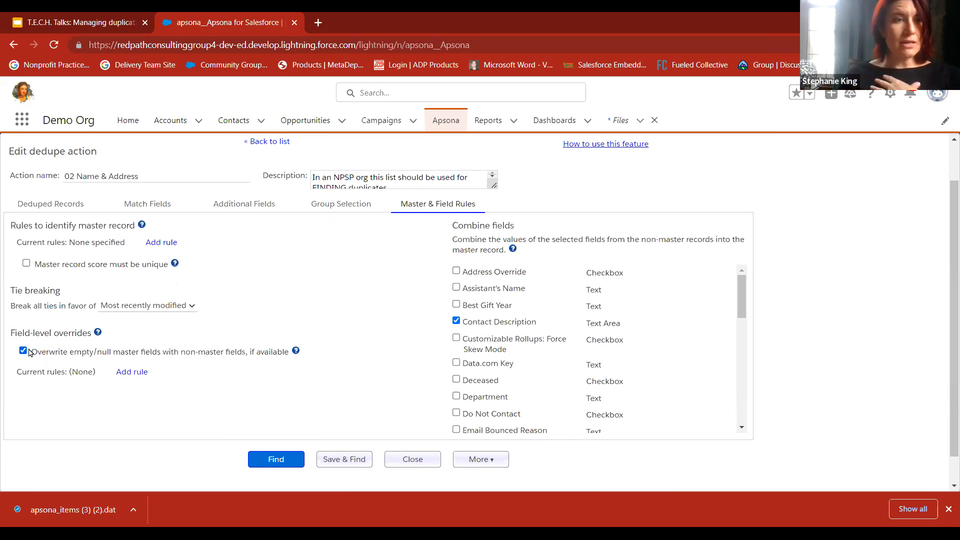
Examine the field-level override for empty master fields and the list of fields whose values can be combined into the master record
left_click_drag(38, 355, 281, 363)
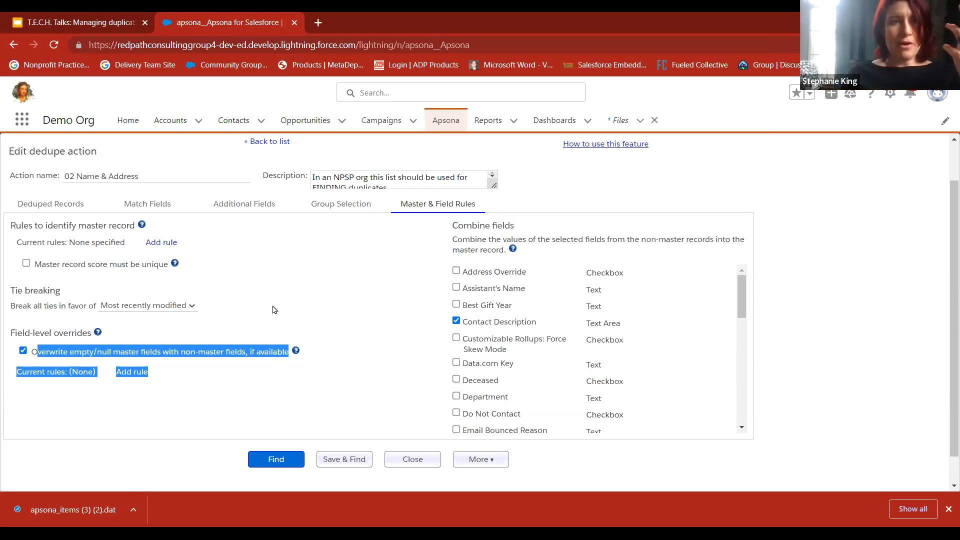
left_click(30, 400)
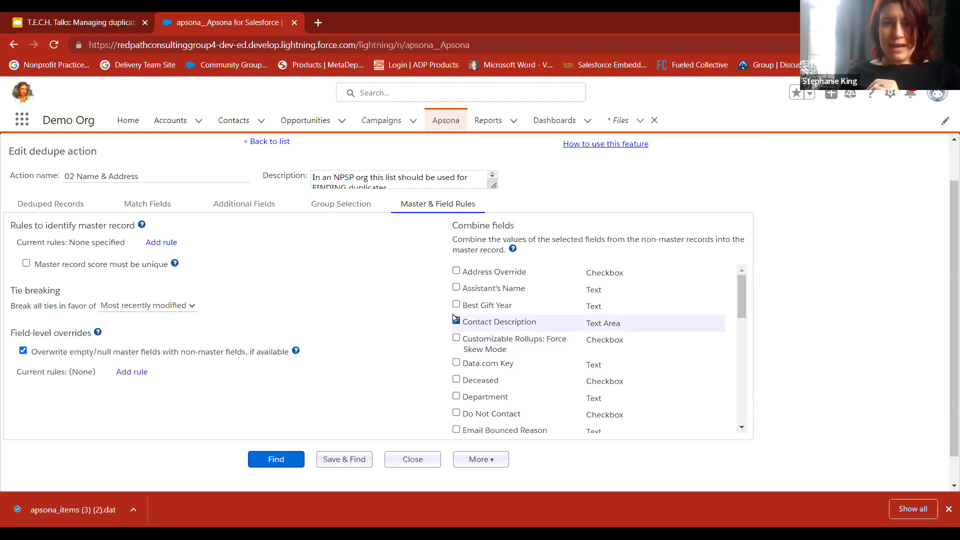
left_click_drag(453, 225, 505, 224)
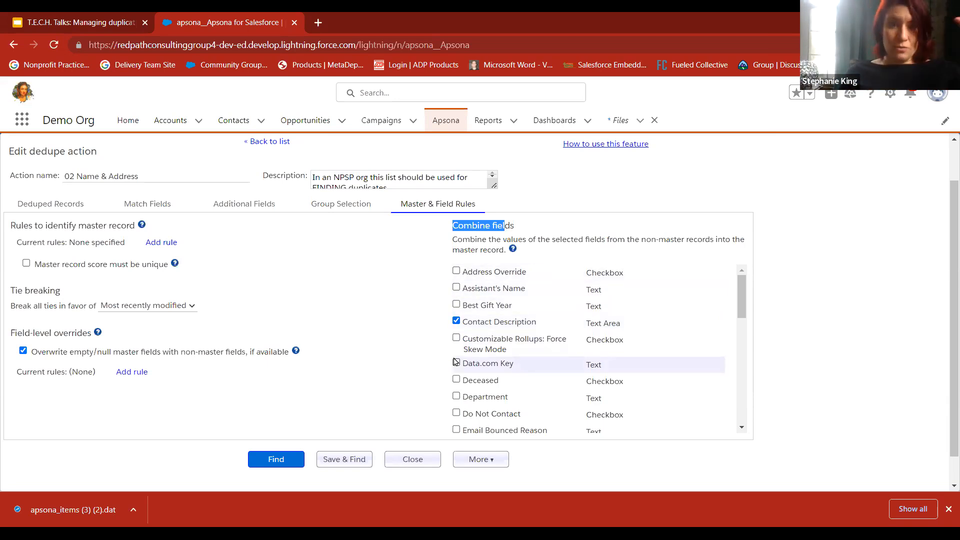
scroll(457, 355, "down", 2)
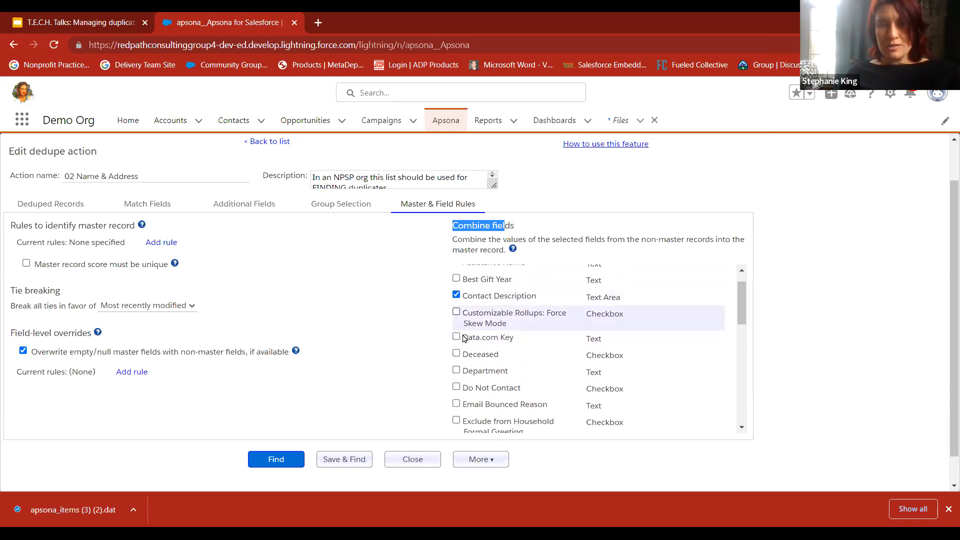
scroll(464, 339, "down", 5)
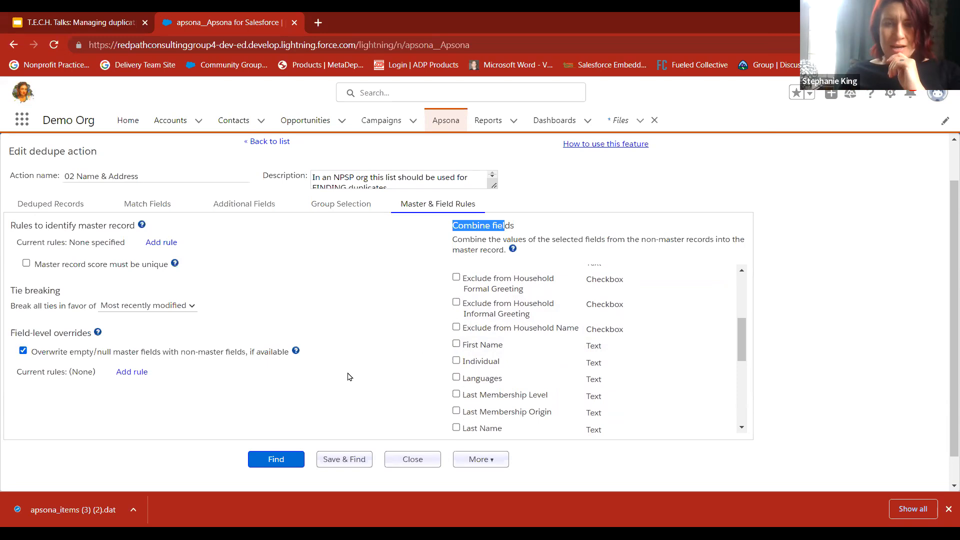
scroll(348, 377, "down", 1)
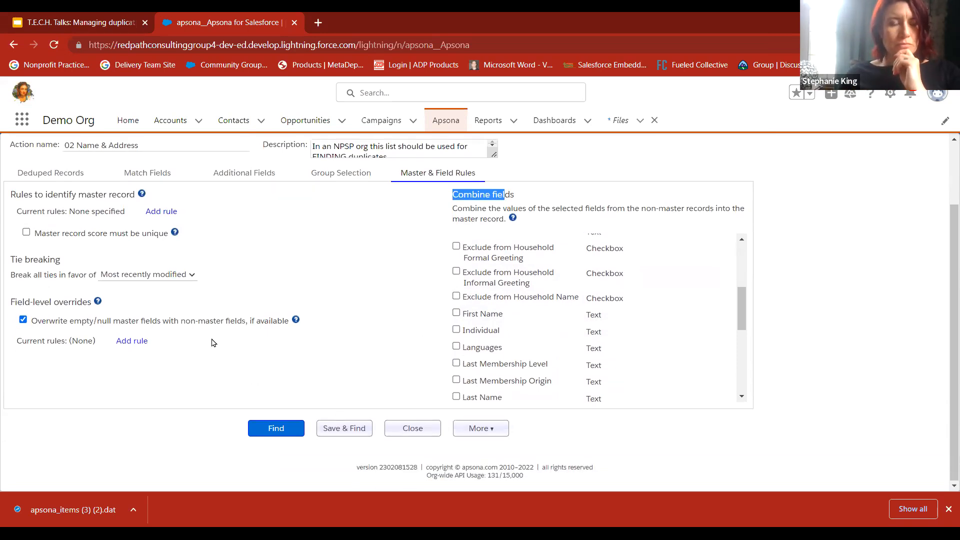
Find the duplicate contacts with this action and mark the second record of the first group as its master
left_click(275, 428)
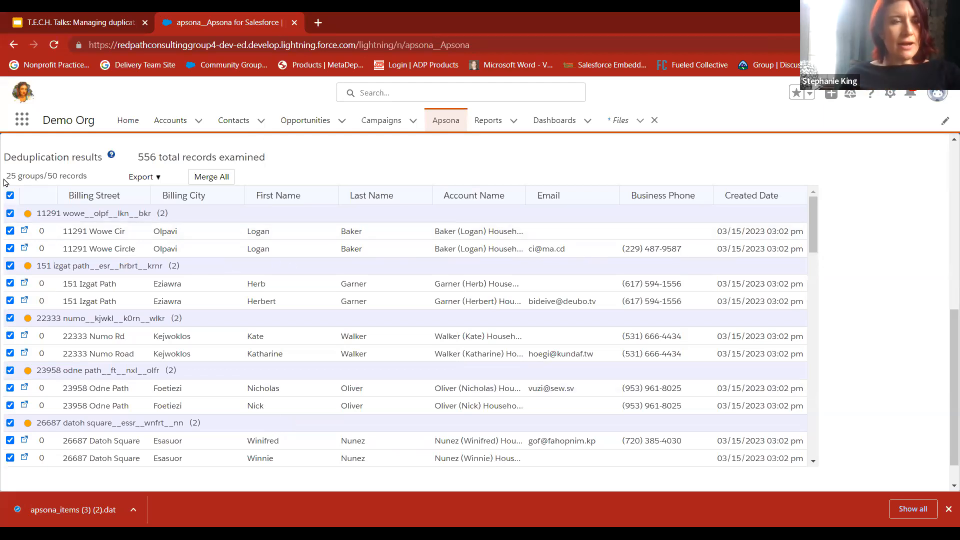
left_click_drag(8, 177, 99, 182)
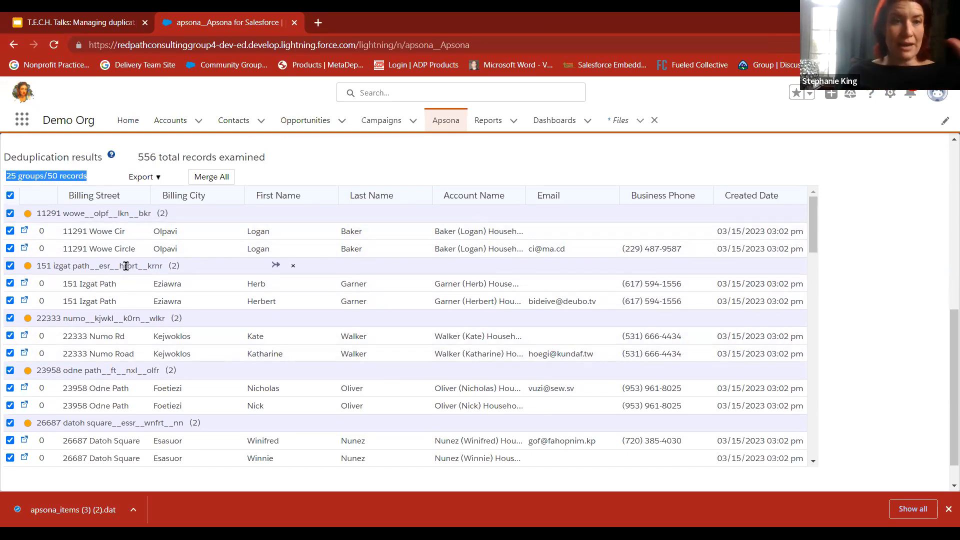
left_click_drag(68, 231, 116, 249)
left_click(115, 248)
Mark the second contact as the master record in both the third and fourth duplicate groups
left_click(98, 335)
left_click(103, 353)
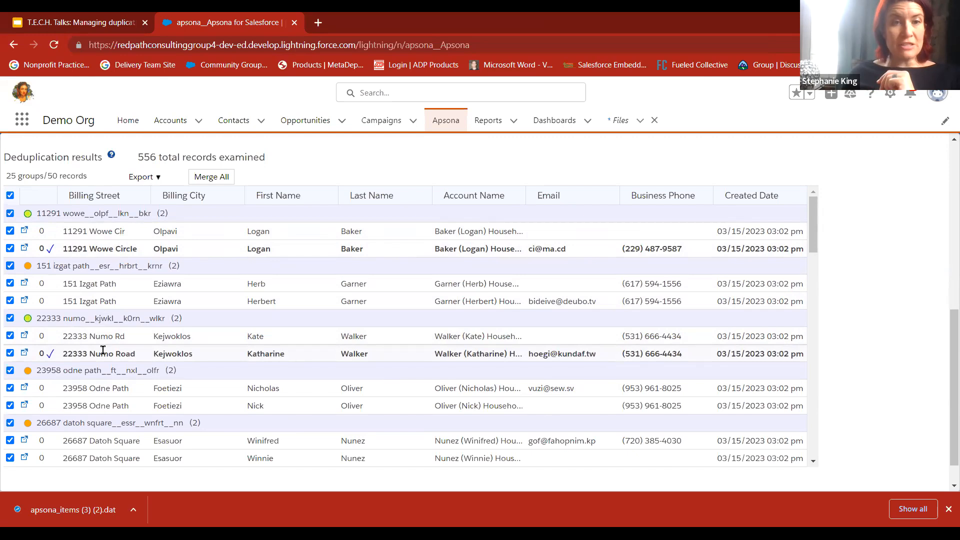
left_click(254, 336)
left_click(268, 355)
scroll(269, 355, "down", 1)
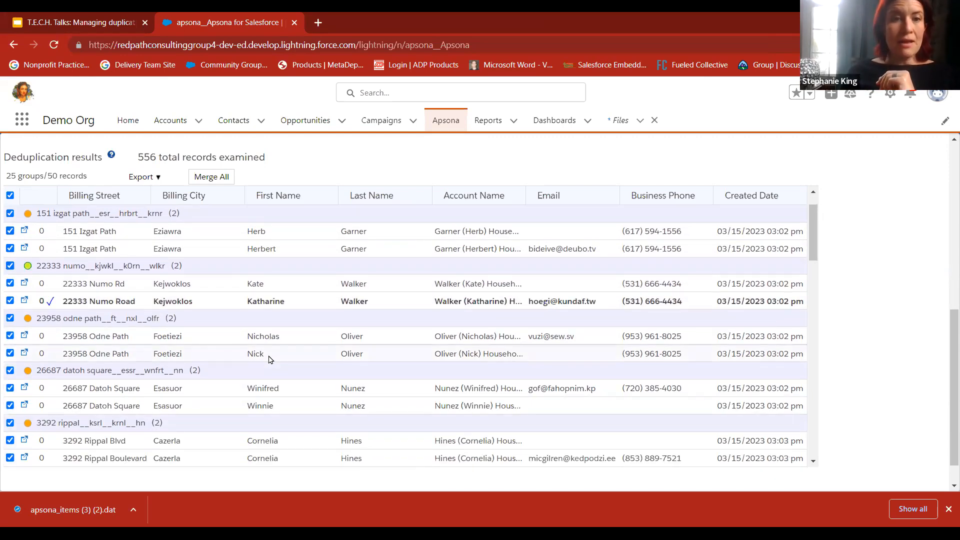
left_click(260, 353)
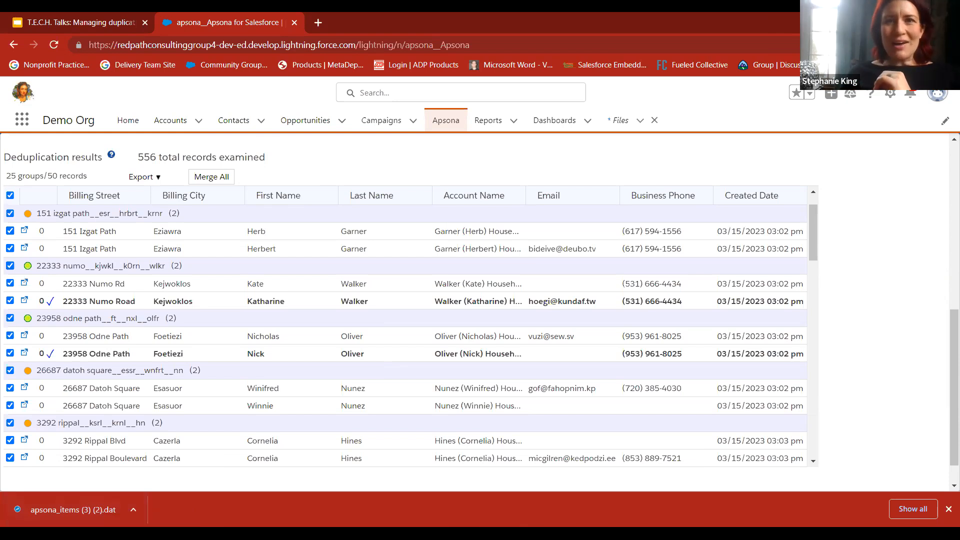
Leave the contact results and show the dedupe actions for accounts
scroll(444, 196, "up", 10)
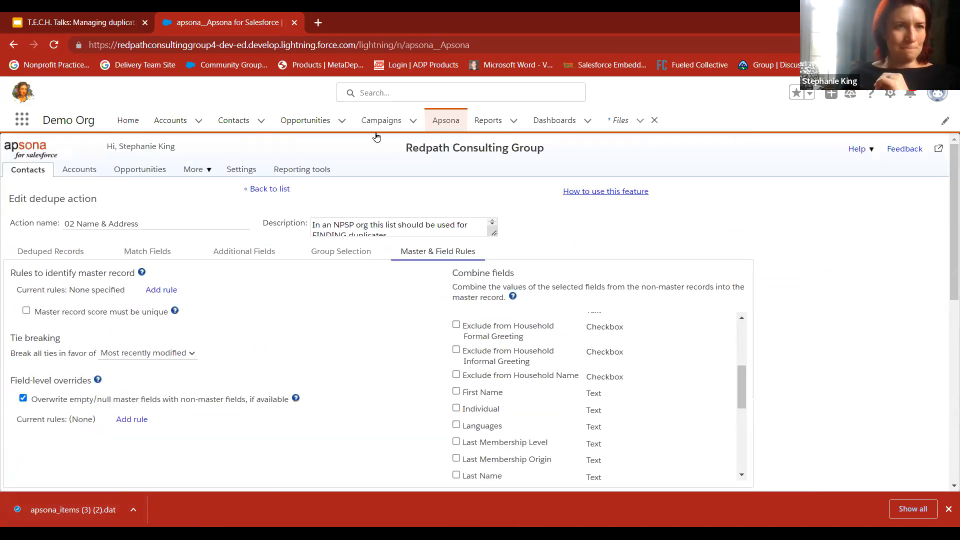
left_click(71, 171)
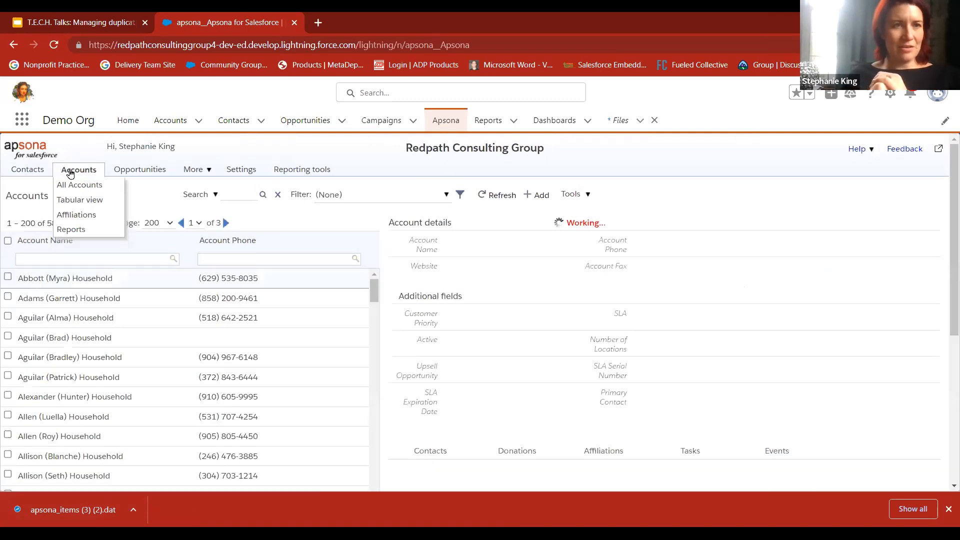
mouse_move(171, 180)
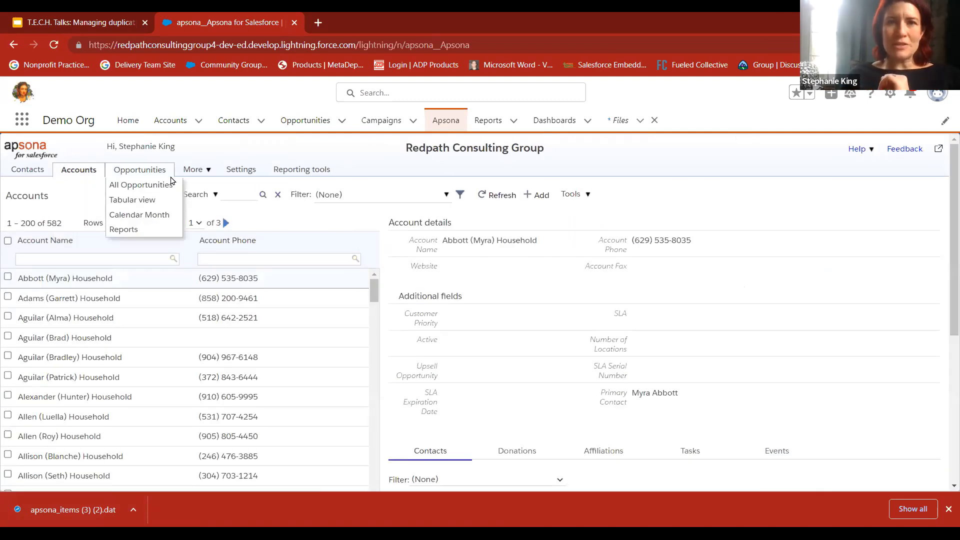
mouse_move(580, 194)
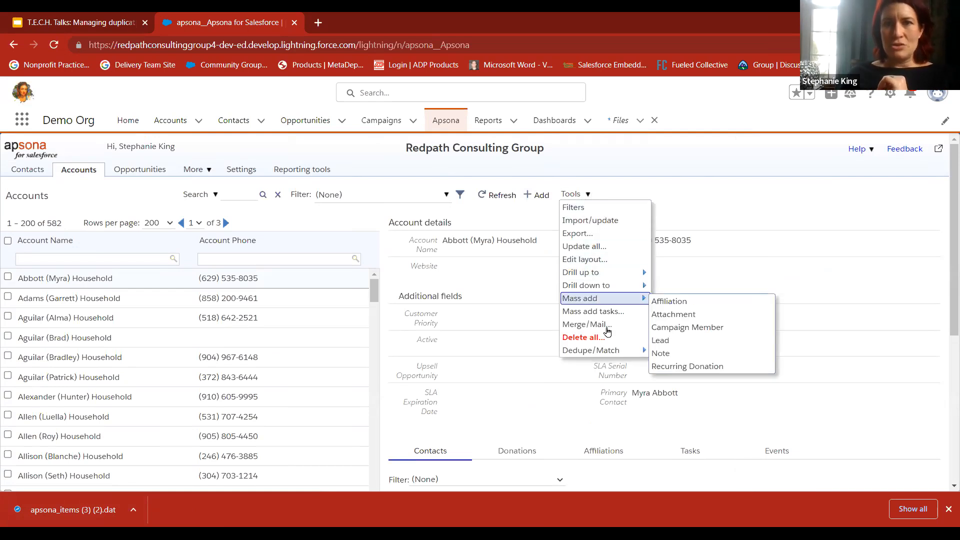
mouse_move(615, 352)
left_click(668, 353)
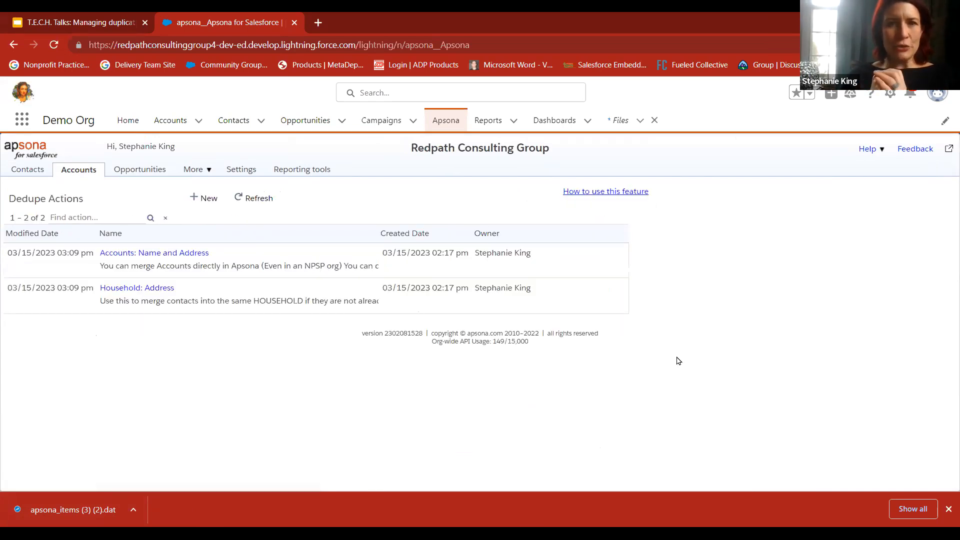
Find the duplicate accounts with the Accounts: Name and Address dedupe action
left_click(188, 254)
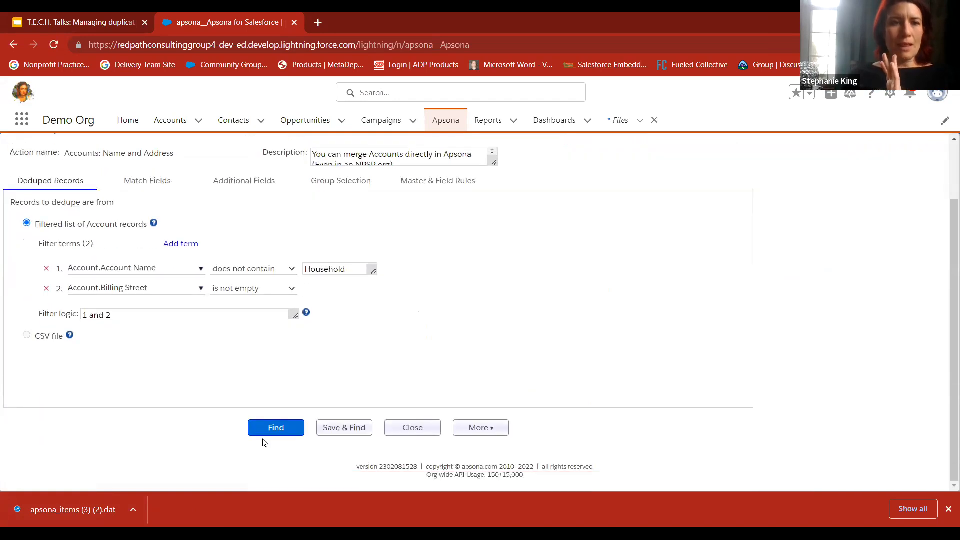
left_click(268, 432)
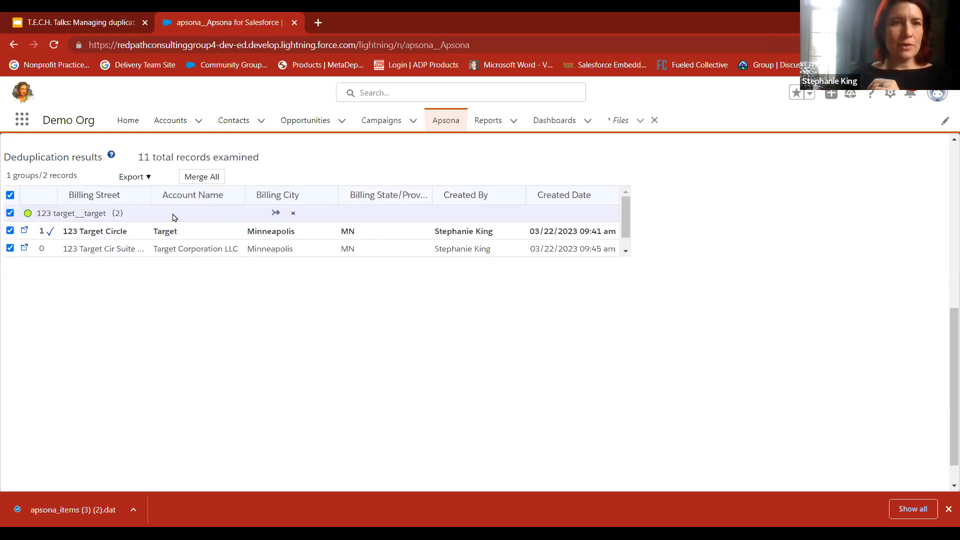
left_click_drag(157, 231, 214, 248)
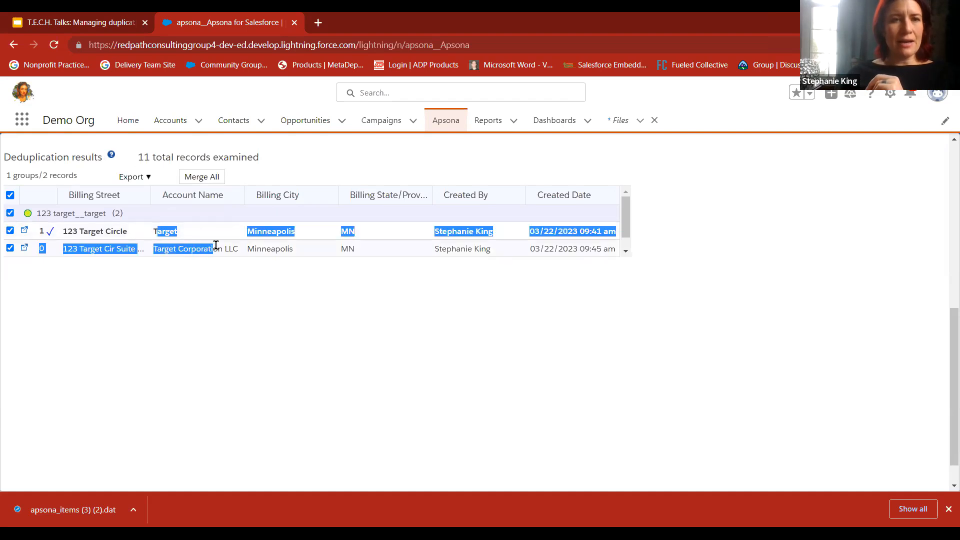
Mark the Target Corporation LLC record as the group's master and widen the Account Name column
left_click(189, 249)
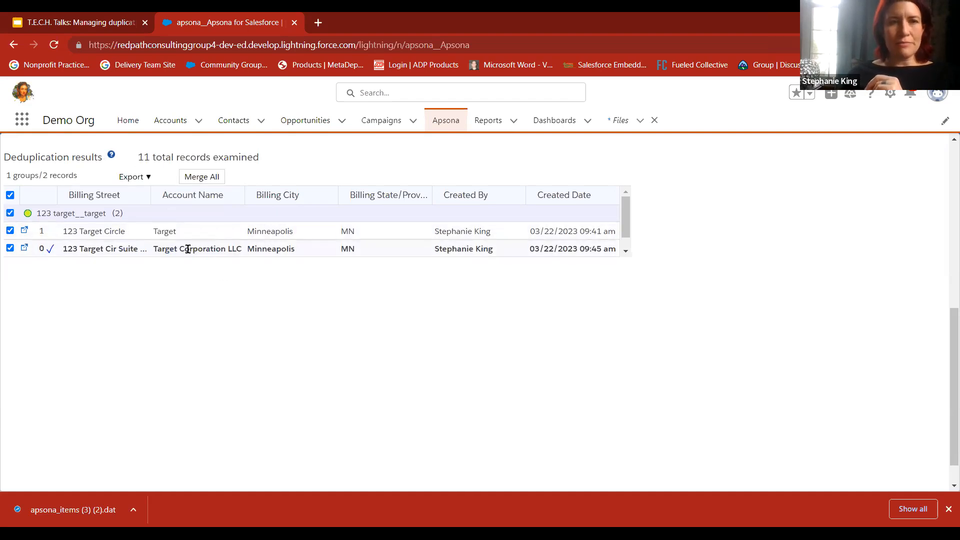
left_click(163, 231)
left_click(163, 249)
left_click_drag(245, 195, 270, 199)
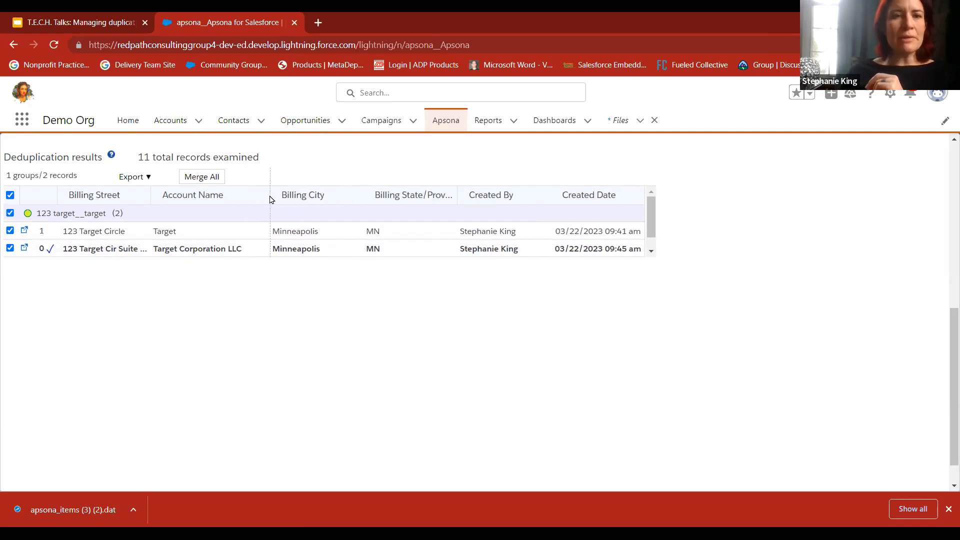
left_click_drag(146, 195, 172, 195)
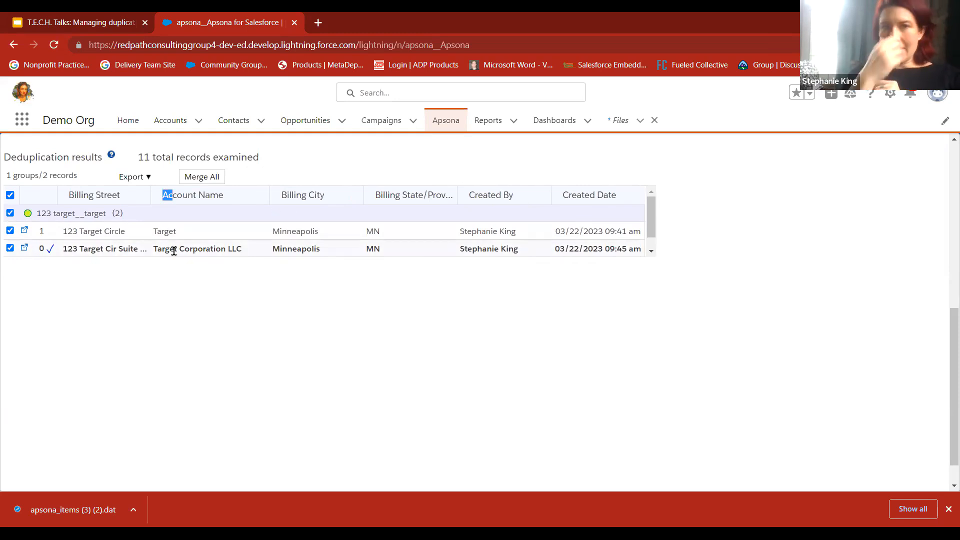
Go back to the account dedupe actions and find duplicate households with the Household: Address action
scroll(174, 251, "up", 8)
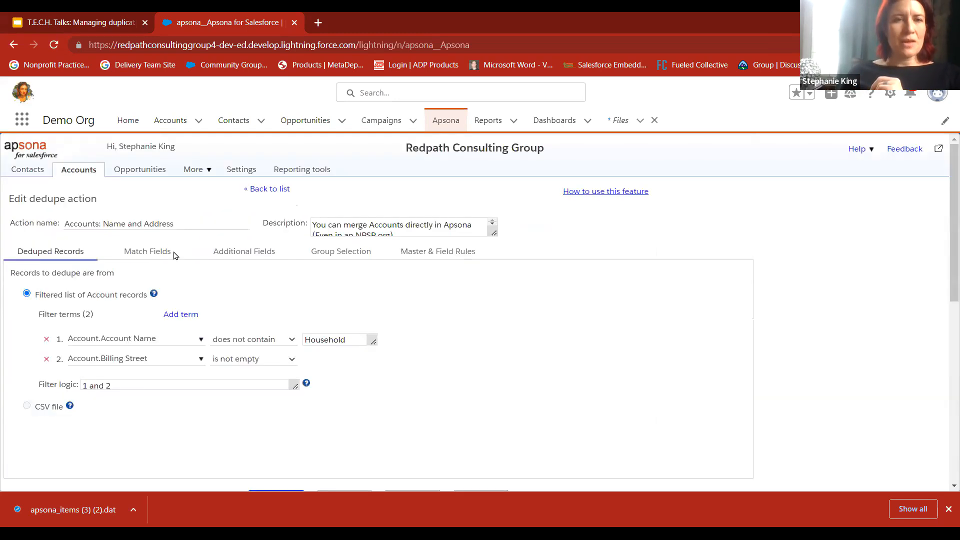
left_click(254, 188)
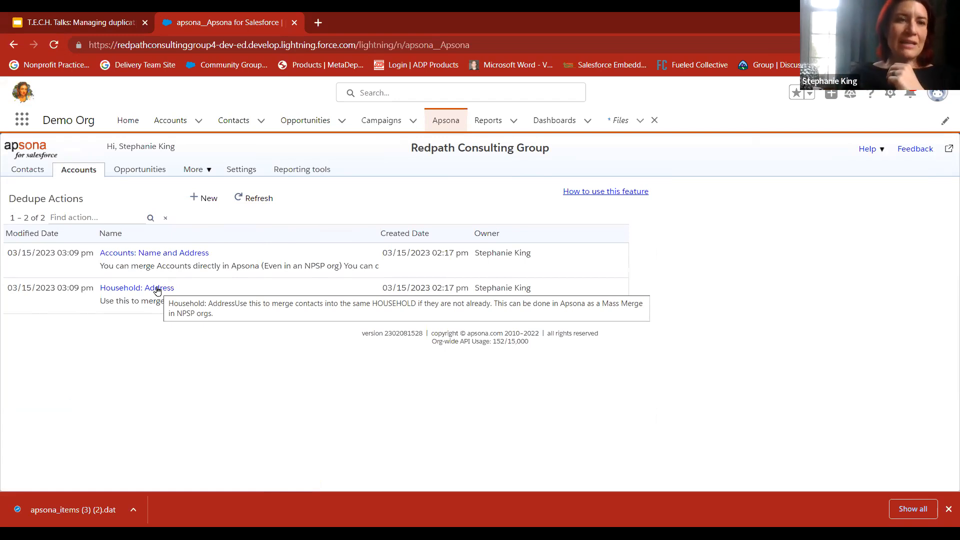
left_click(157, 289)
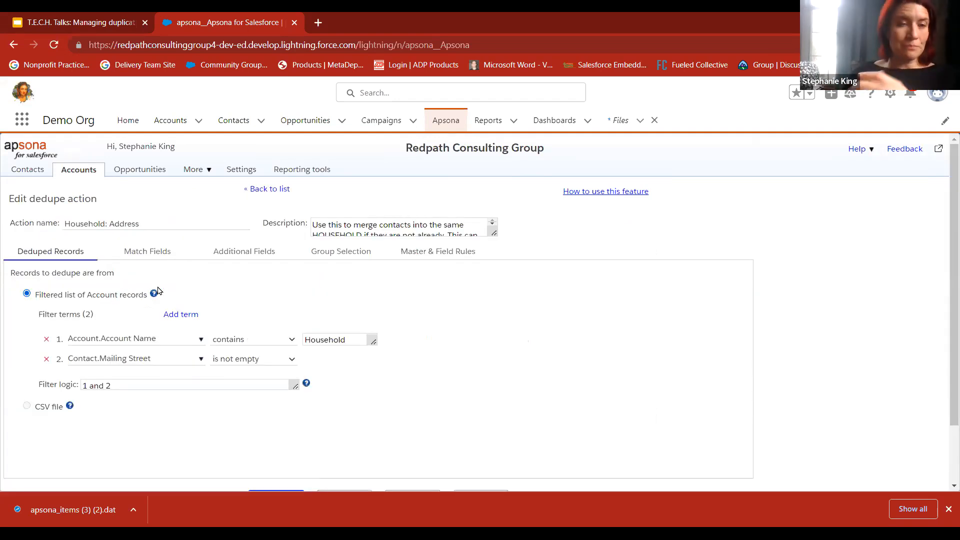
scroll(344, 391, "down", 2)
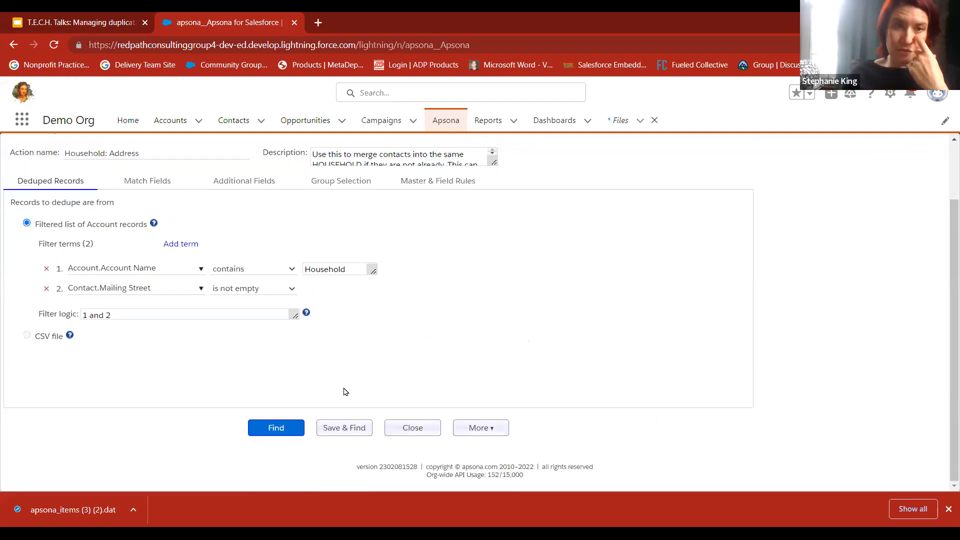
left_click(277, 427)
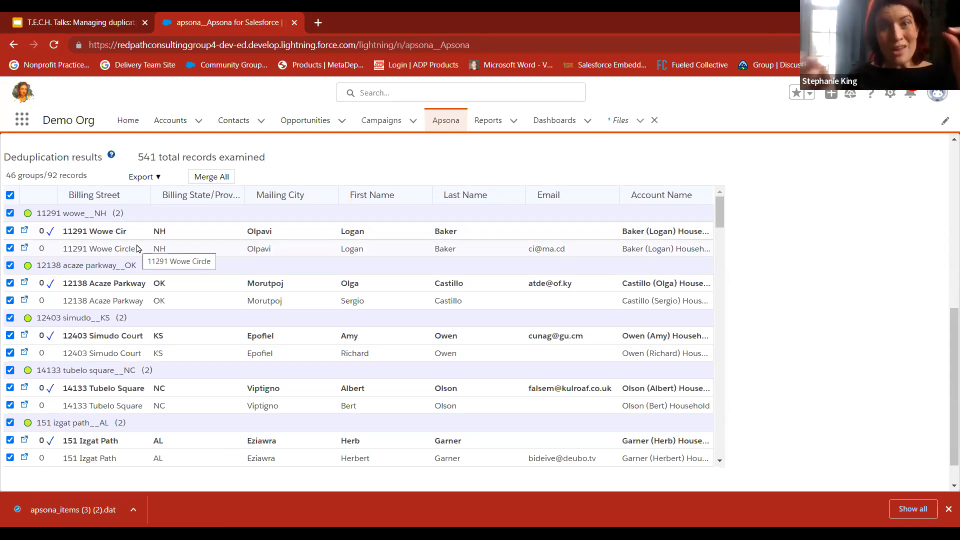
Mark the second record of the second household group as its master and review the following groups
left_click(358, 301)
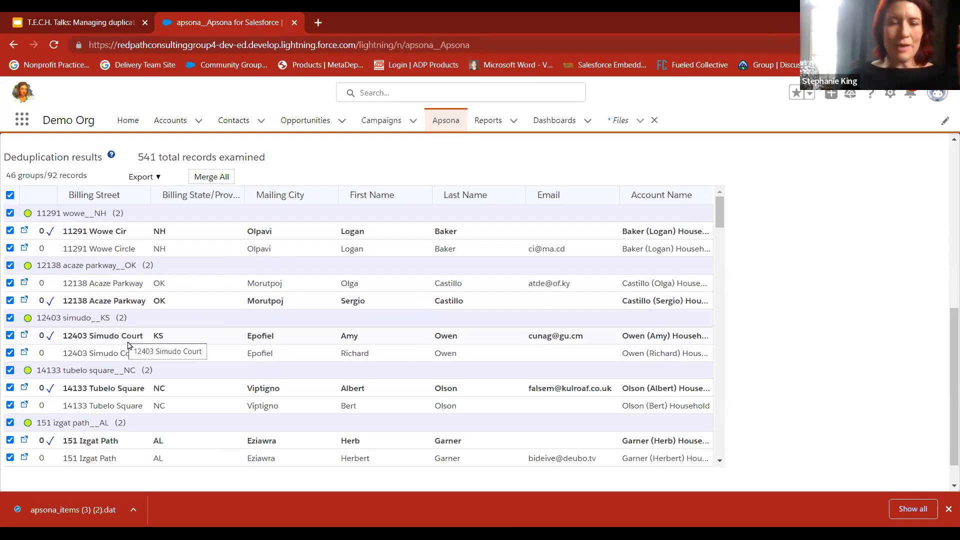
scroll(580, 409, "down", 1)
scroll(579, 409, "down", 1)
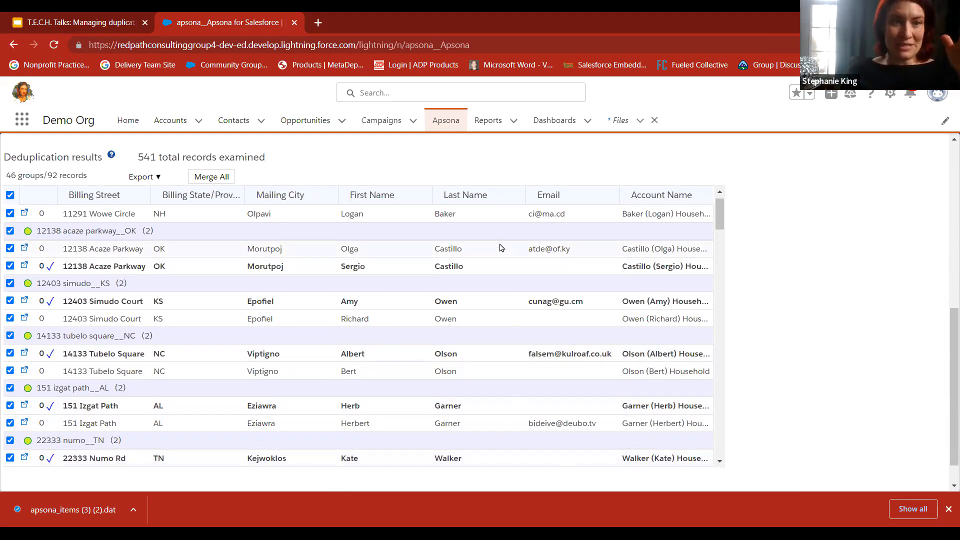
scroll(501, 247, "up", 1)
scroll(324, 306, "up", 3)
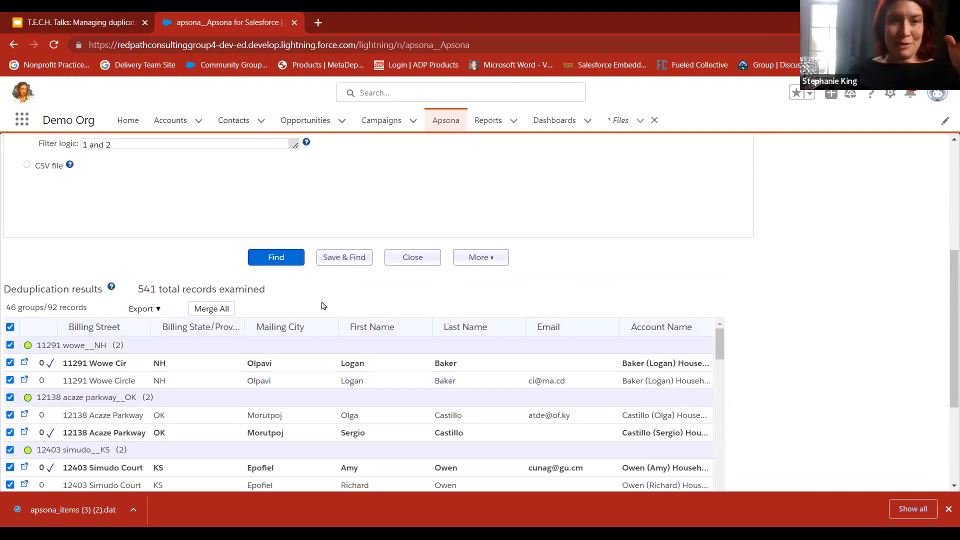
Merge all the duplicate household groups using the Salesforce merge API, without small batches
left_click(216, 315)
left_click(457, 328)
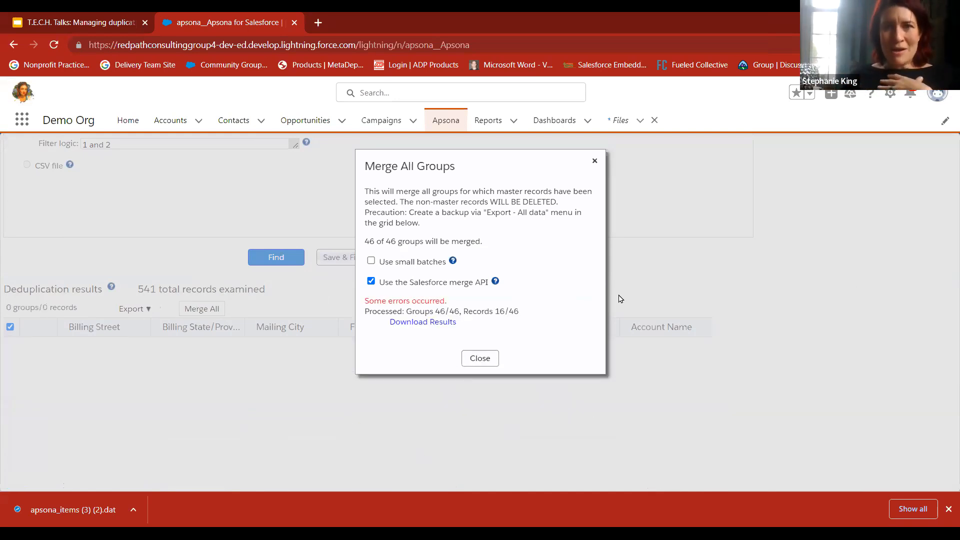
left_click(595, 162)
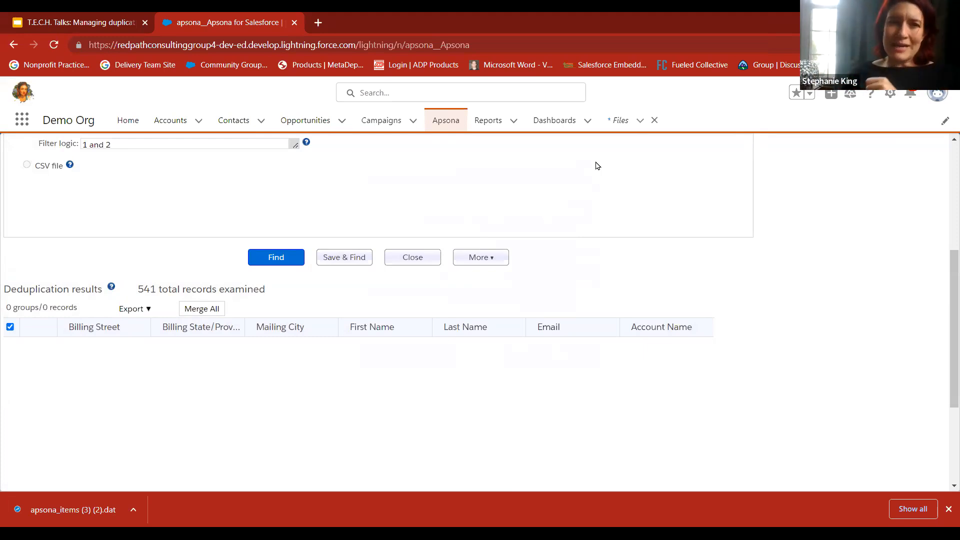
Leave the household results and show the dedupe actions for contacts
scroll(597, 165, "up", 2)
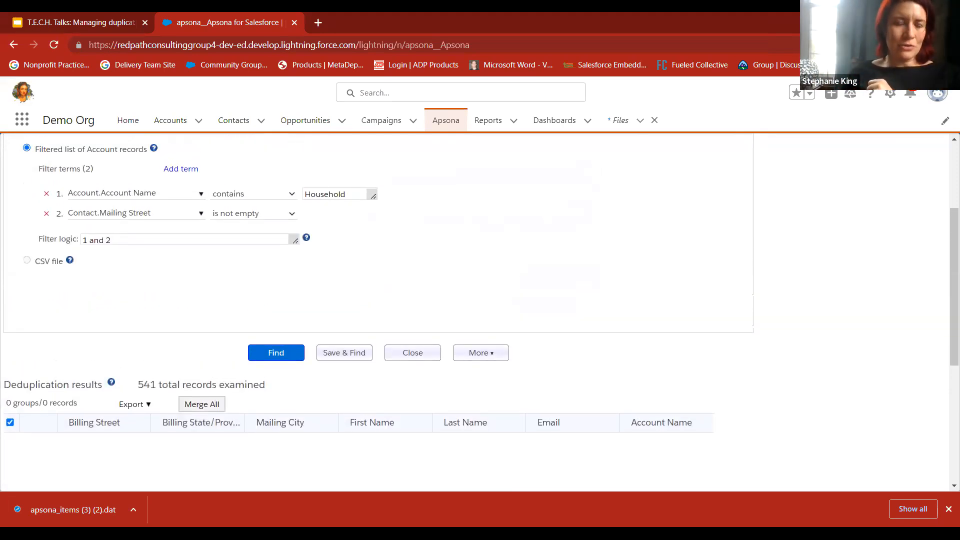
scroll(112, 350, "up", 3)
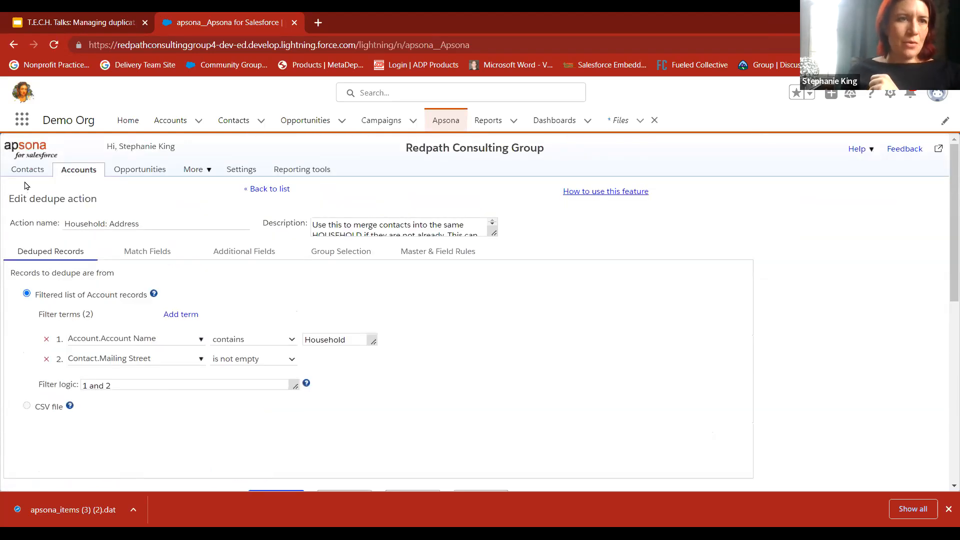
left_click(18, 170)
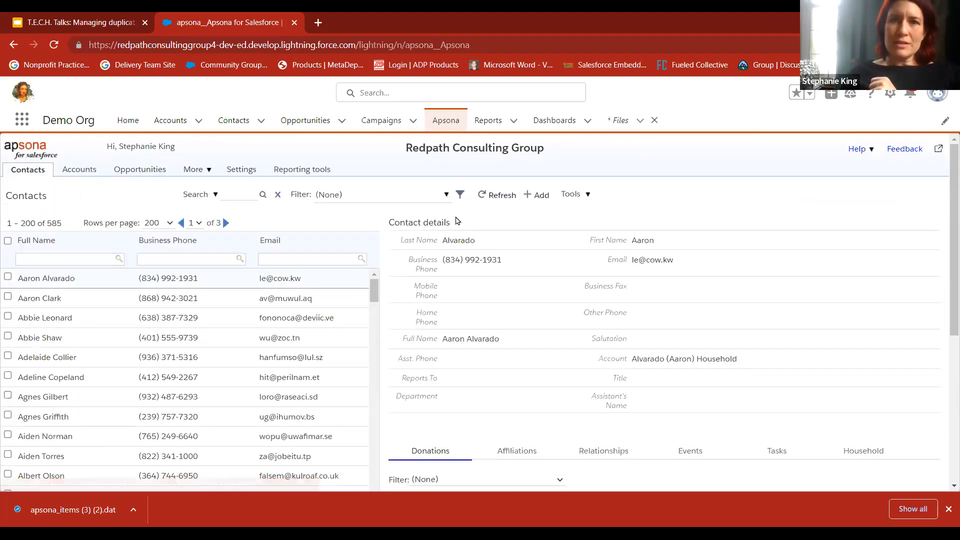
left_click(575, 194)
mouse_move(620, 398)
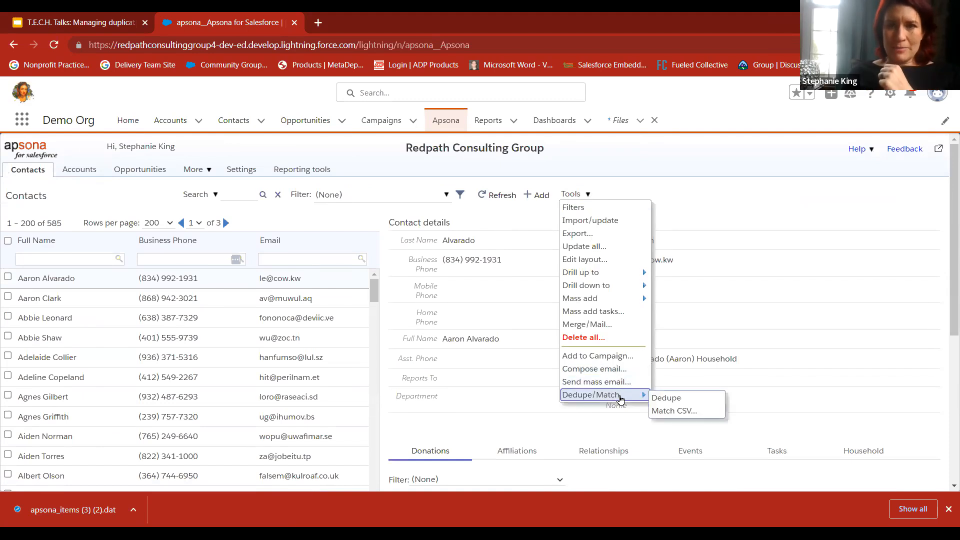
left_click(662, 398)
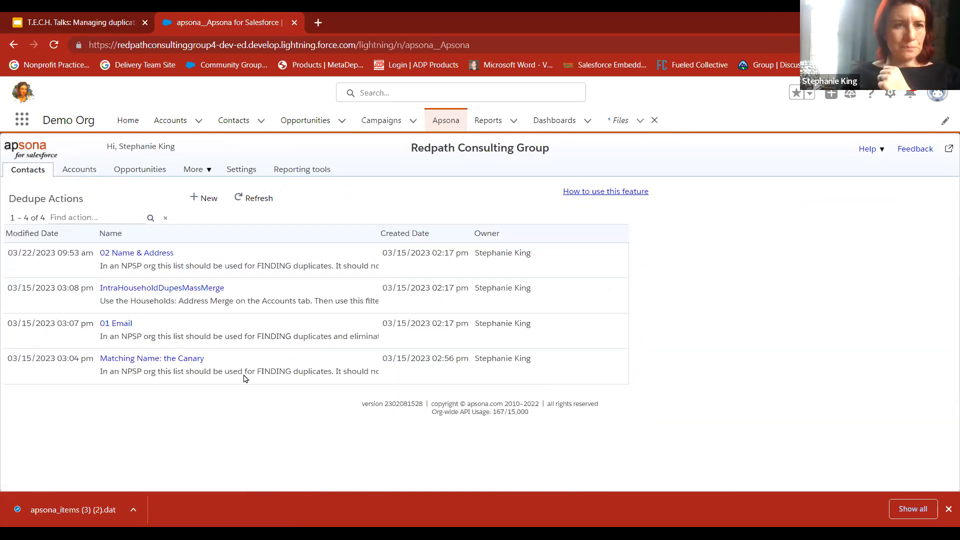
Check the match fields of the IntraHouseholdDupesMassMerge action and find its duplicate contacts
left_click_drag(240, 301, 101, 295)
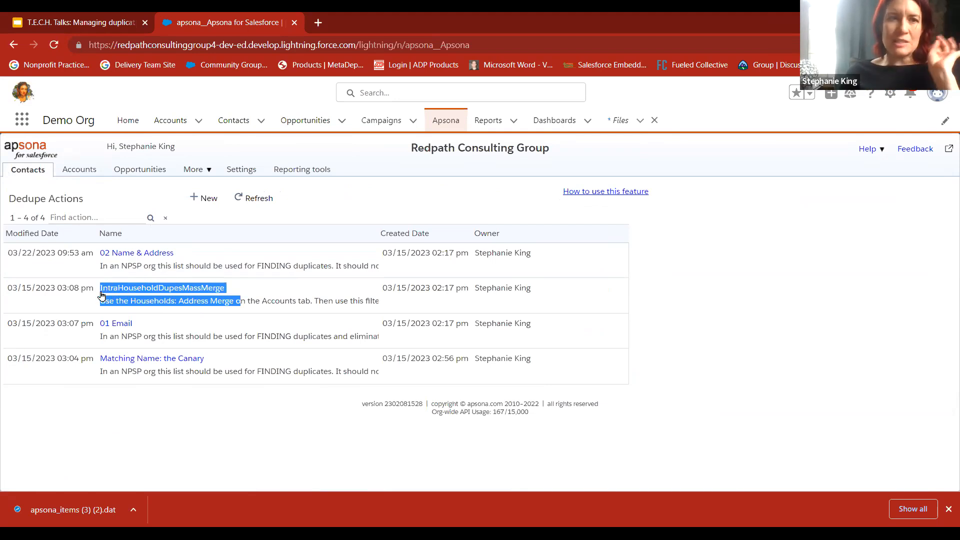
left_click(135, 289)
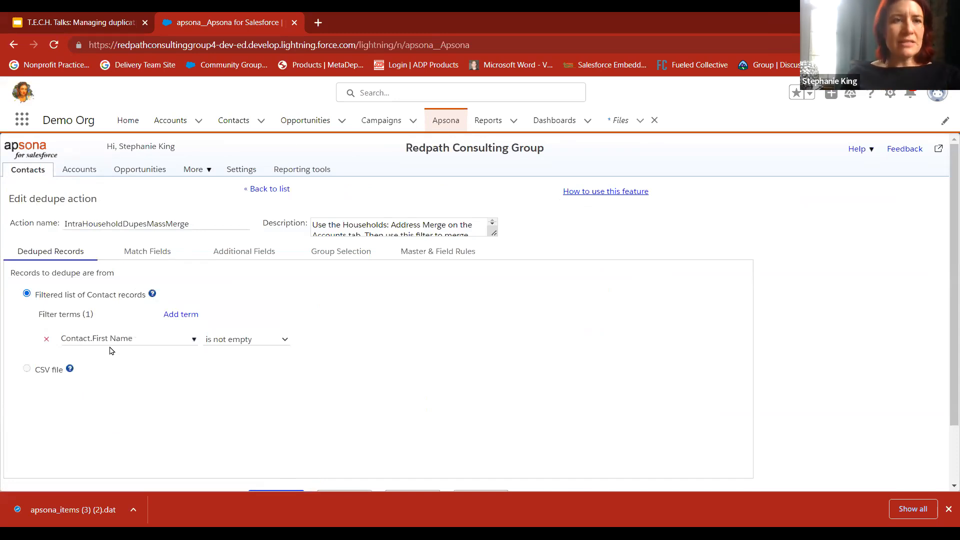
left_click(155, 258)
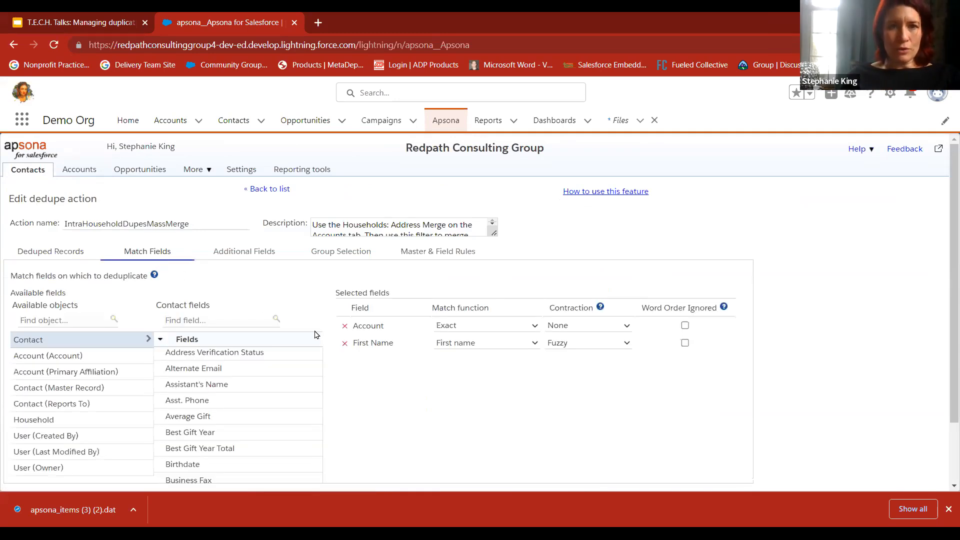
left_click_drag(377, 325, 385, 326)
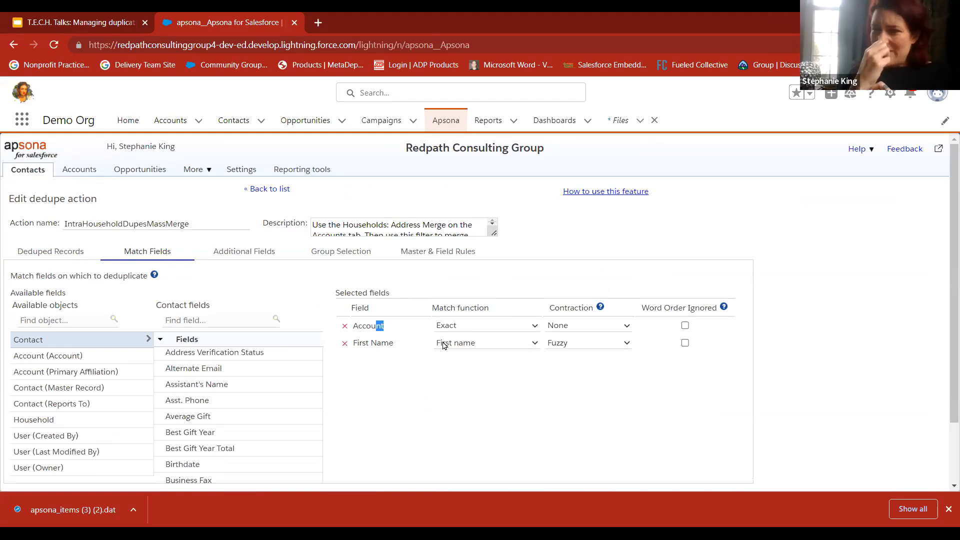
scroll(444, 345, "down", 2)
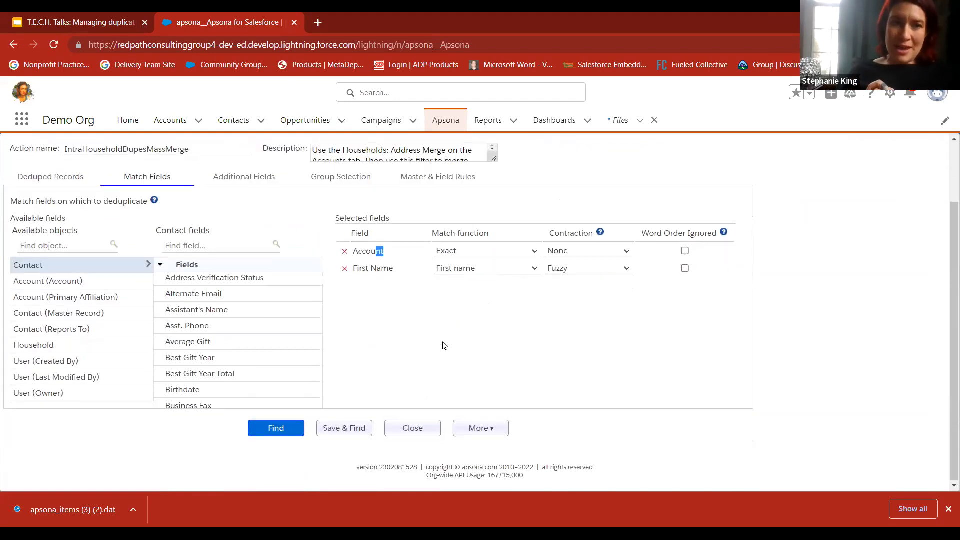
left_click(273, 429)
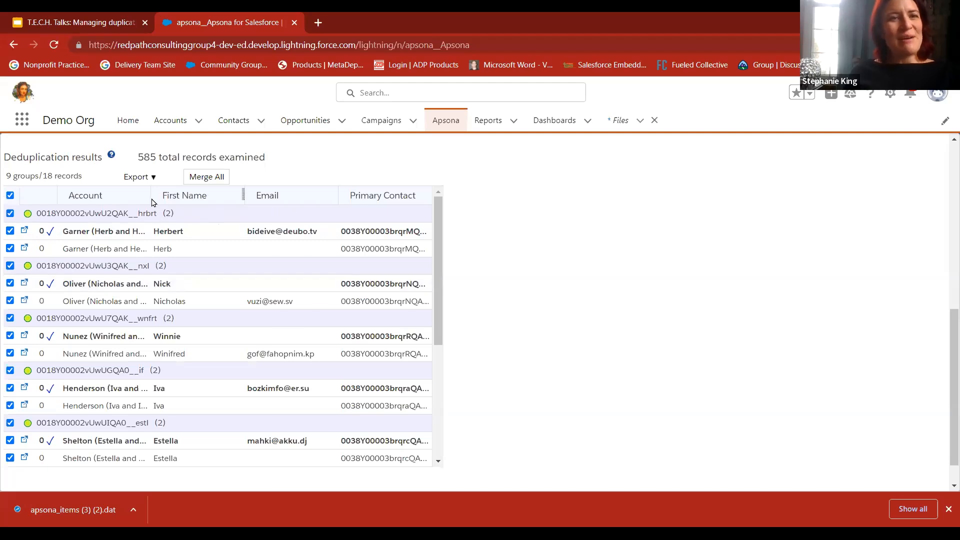
Widen the Account and First Name columns of the duplicate contact results
left_click_drag(206, 205, 211, 206)
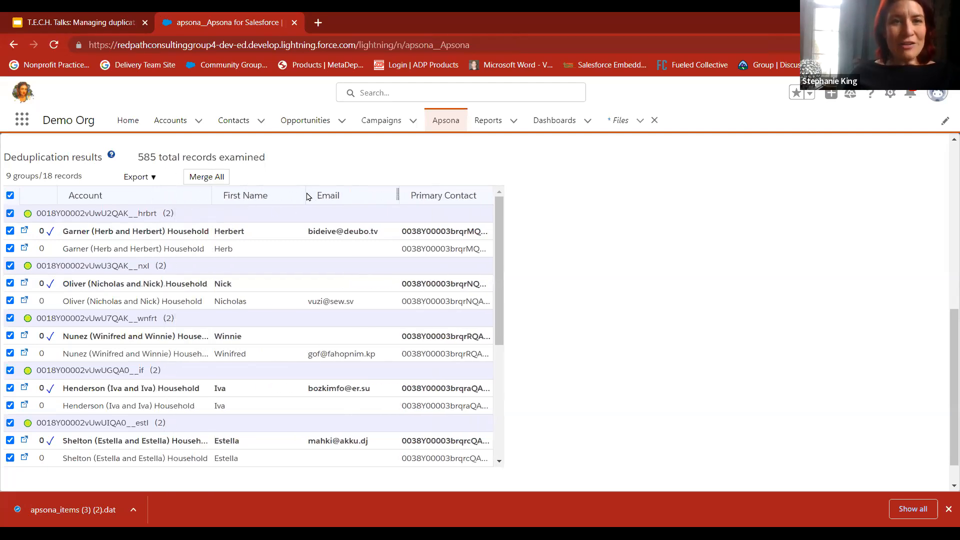
left_click_drag(304, 194, 329, 198)
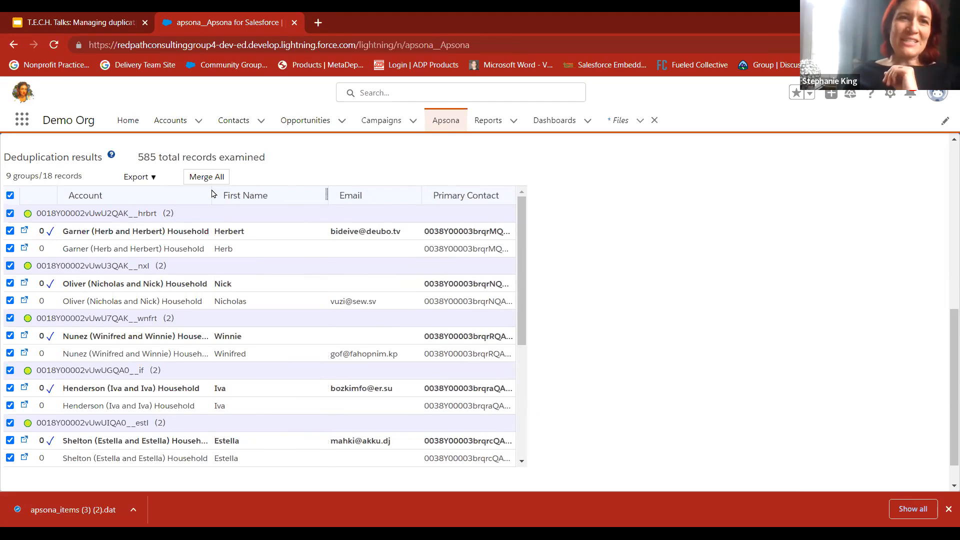
left_click_drag(210, 195, 233, 205)
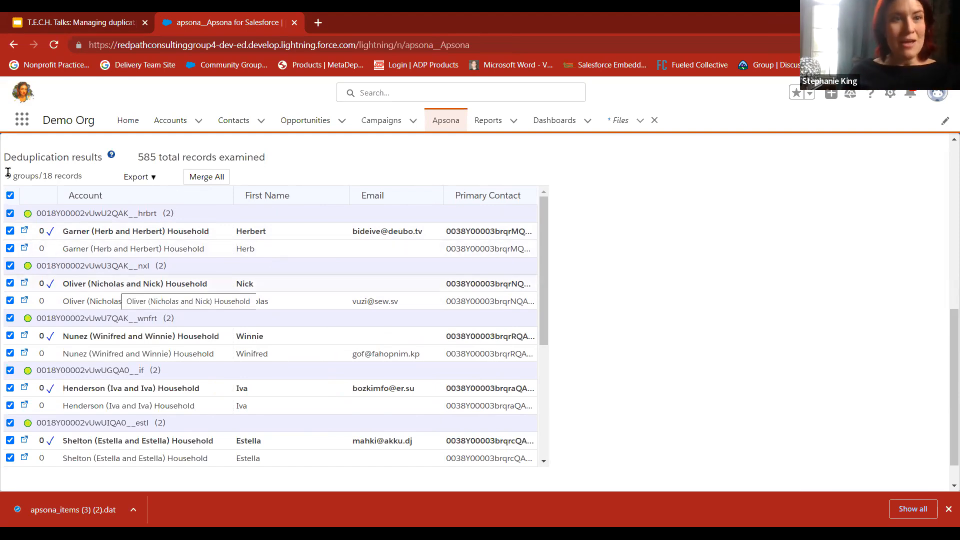
Review the duplicate contact groups and merge them all using the Salesforce merge API, without small batches
left_click_drag(11, 175, 41, 175)
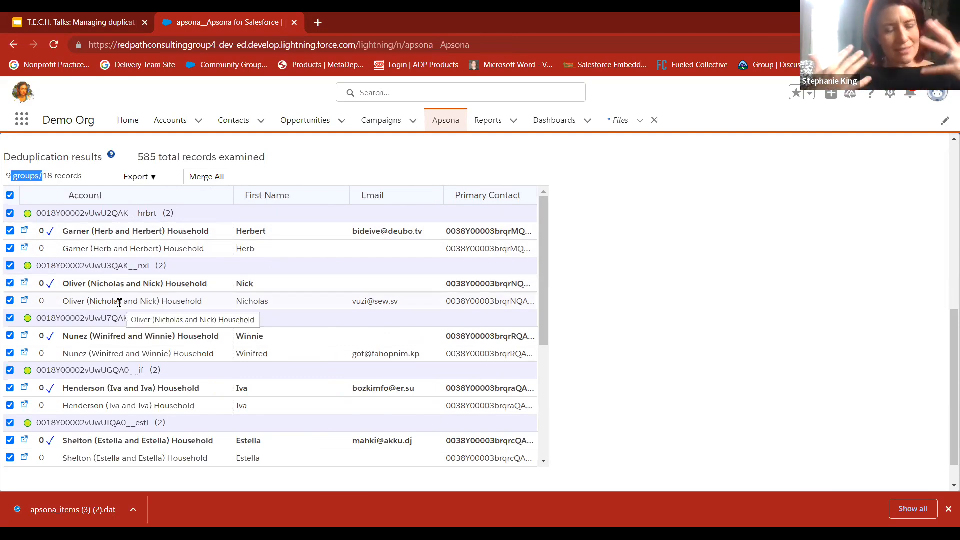
scroll(271, 423, "down", 5)
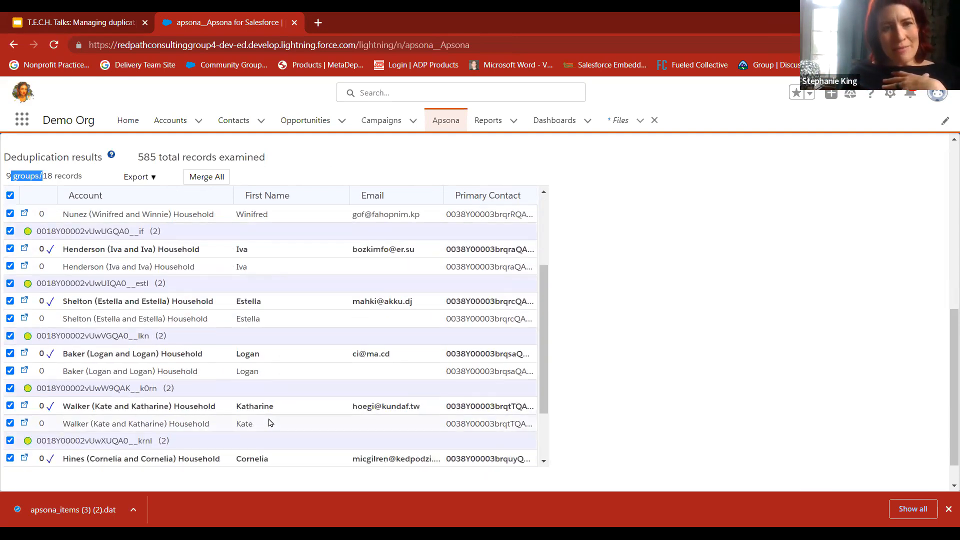
scroll(269, 422, "up", 5)
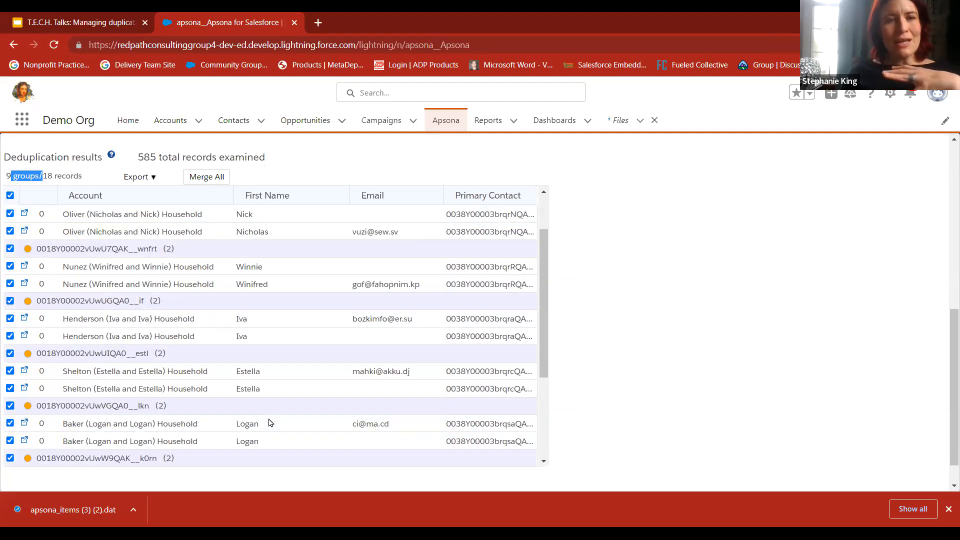
left_click(213, 182)
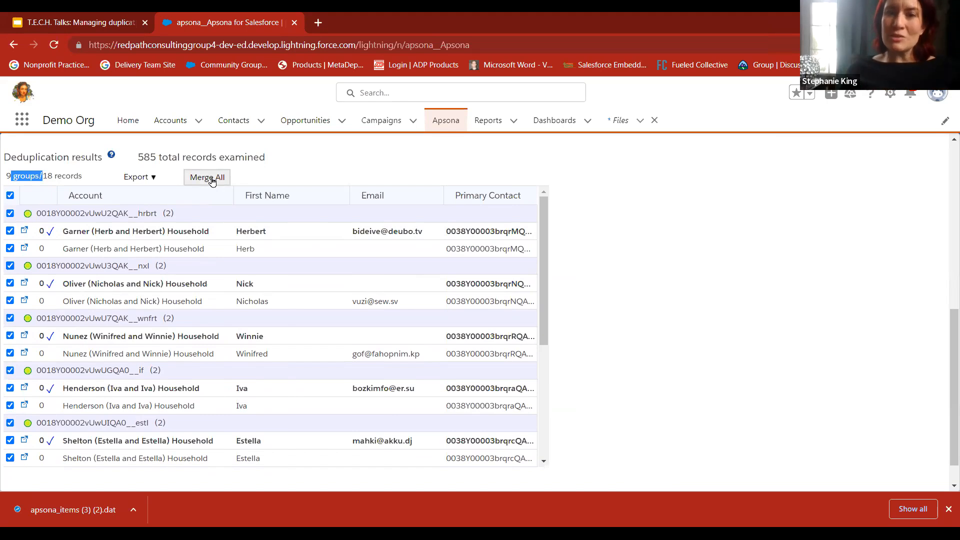
left_click(213, 181)
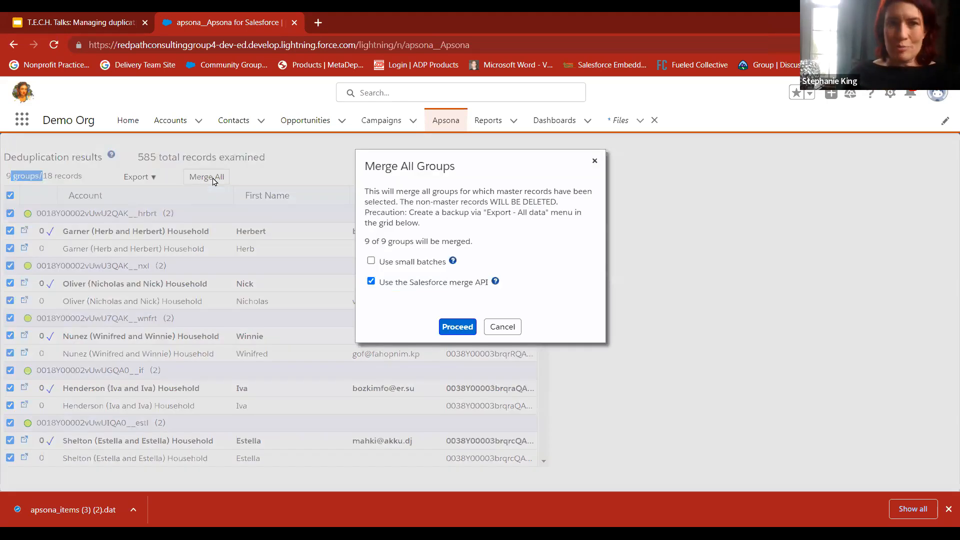
left_click(463, 335)
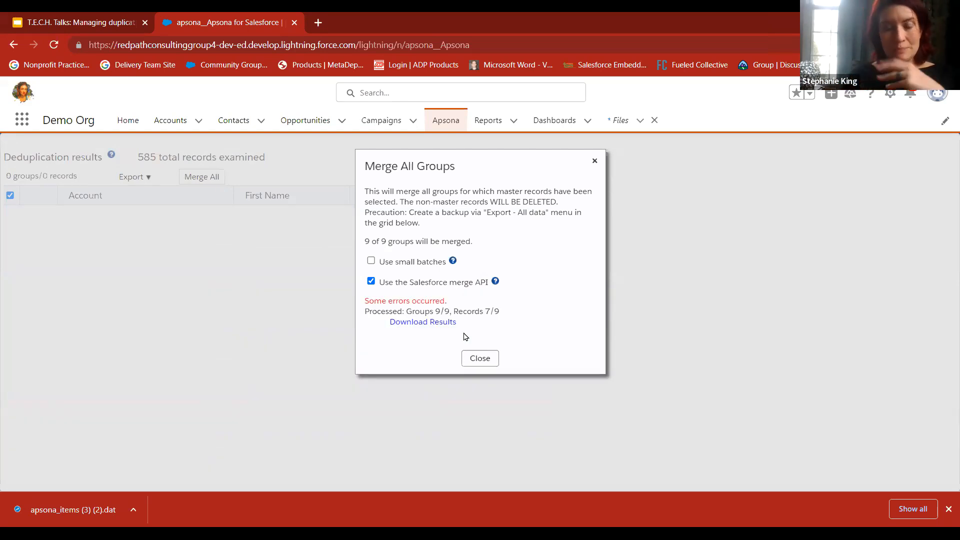
left_click_drag(367, 301, 389, 306)
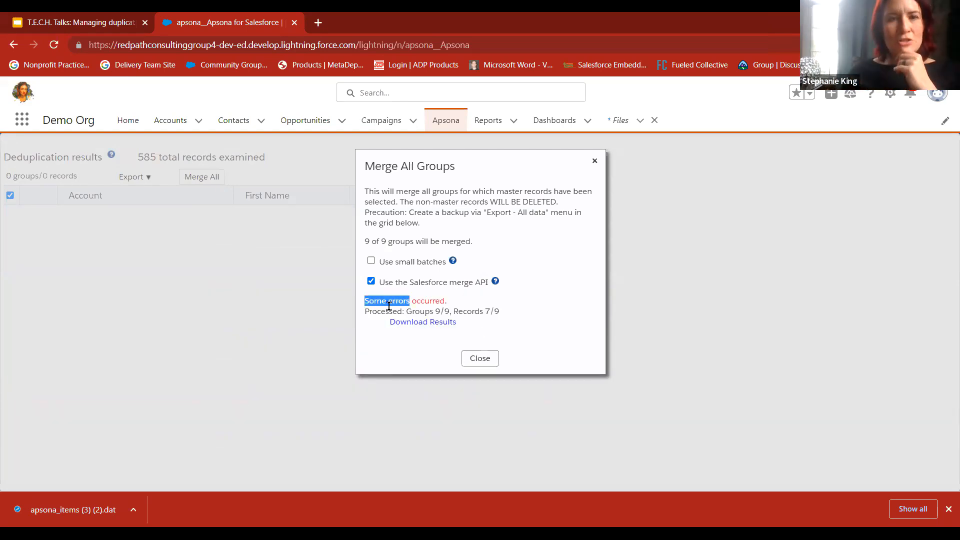
left_click(595, 163)
Run the IntraHouseholdDupesMassMerge search again for duplicate contacts still left within households
scroll(265, 250, "up", 3)
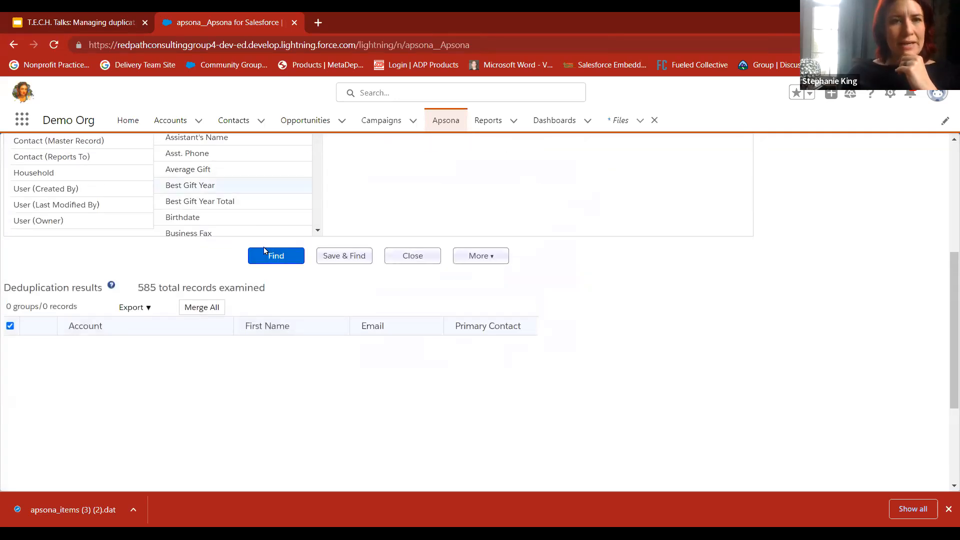
left_click(275, 256)
scroll(265, 250, "down", 3)
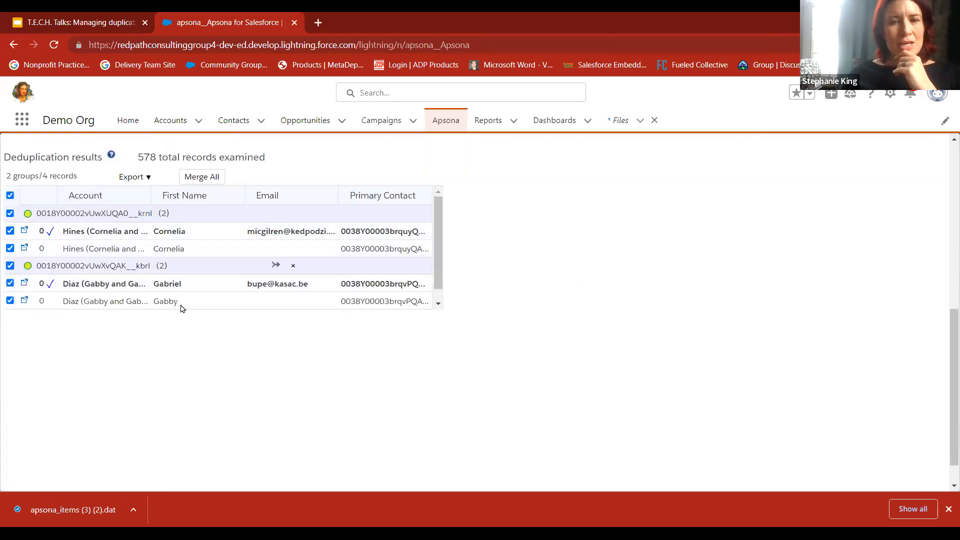
Merge all the remaining duplicate contact groups with small batches and the Salesforce merge API enabled
scroll(181, 308, "up", 1)
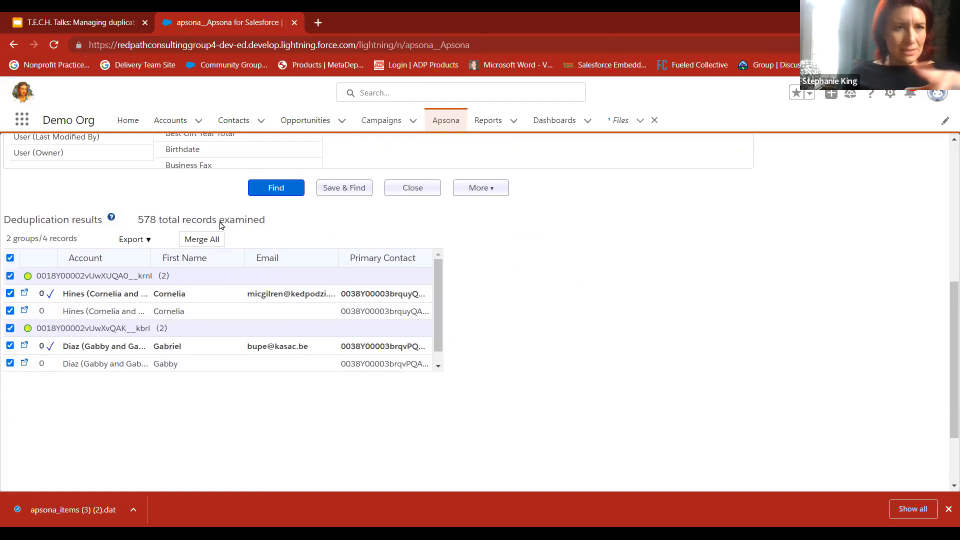
left_click(205, 240)
left_click(372, 262)
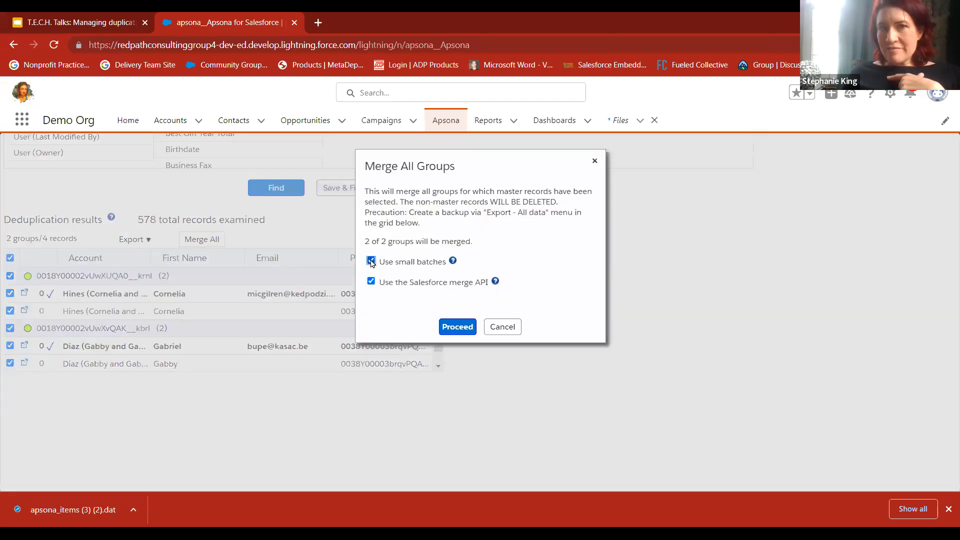
left_click(466, 330)
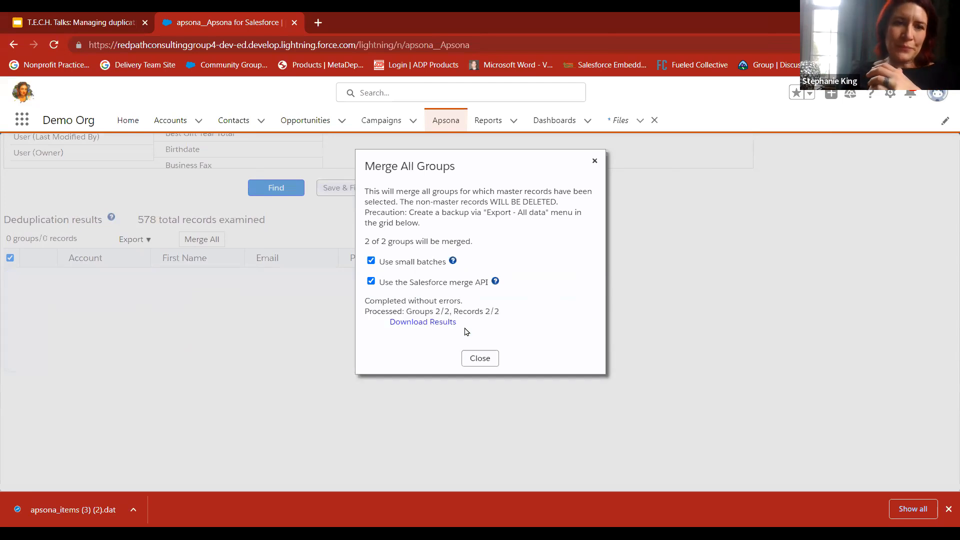
left_click(470, 359)
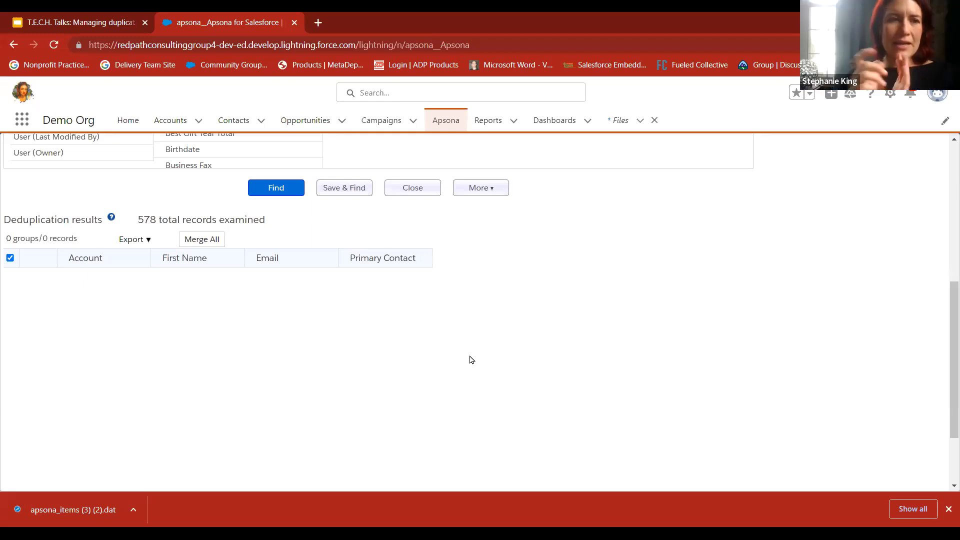
Return to the list of contact dedupe actions and find duplicates with the 01 Email action
scroll(330, 341, "up", 6)
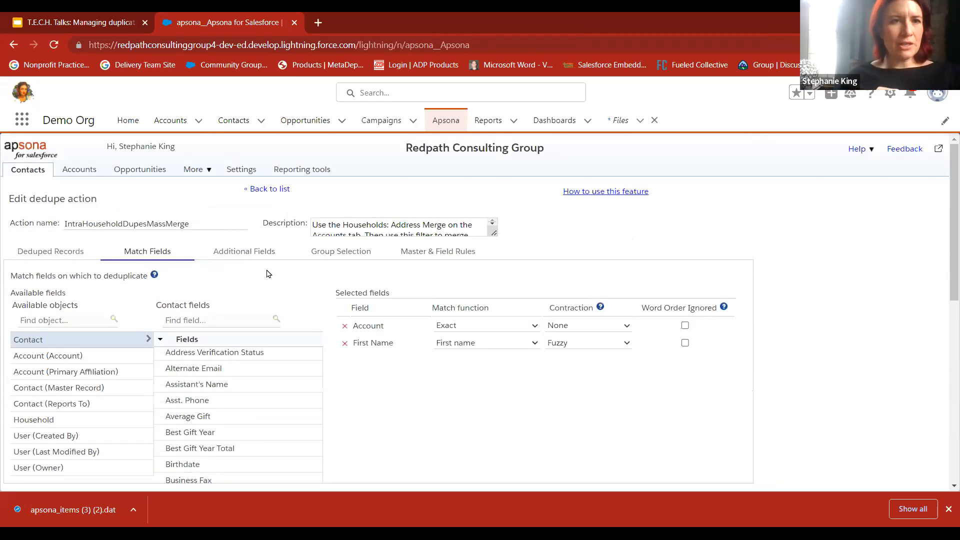
left_click(265, 189)
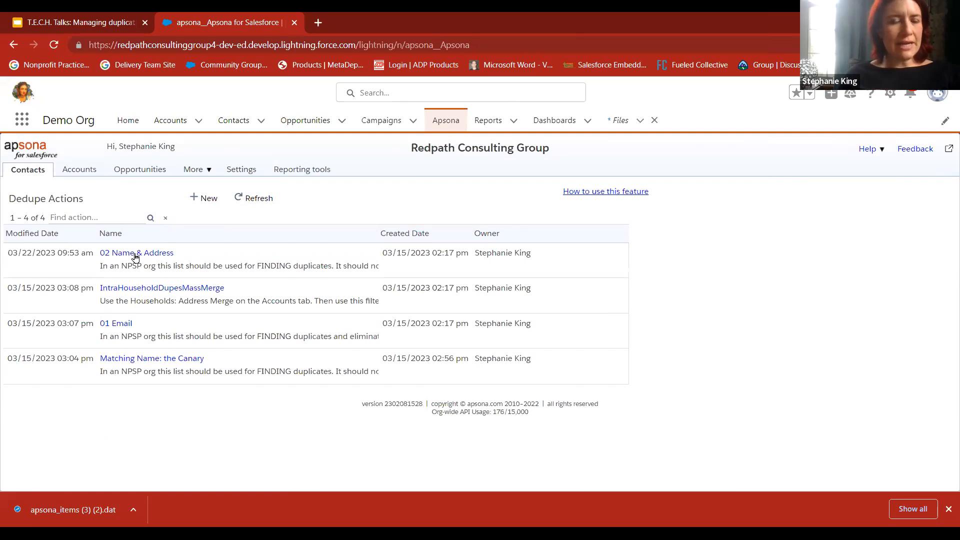
left_click(115, 324)
scroll(112, 328, "down", 1)
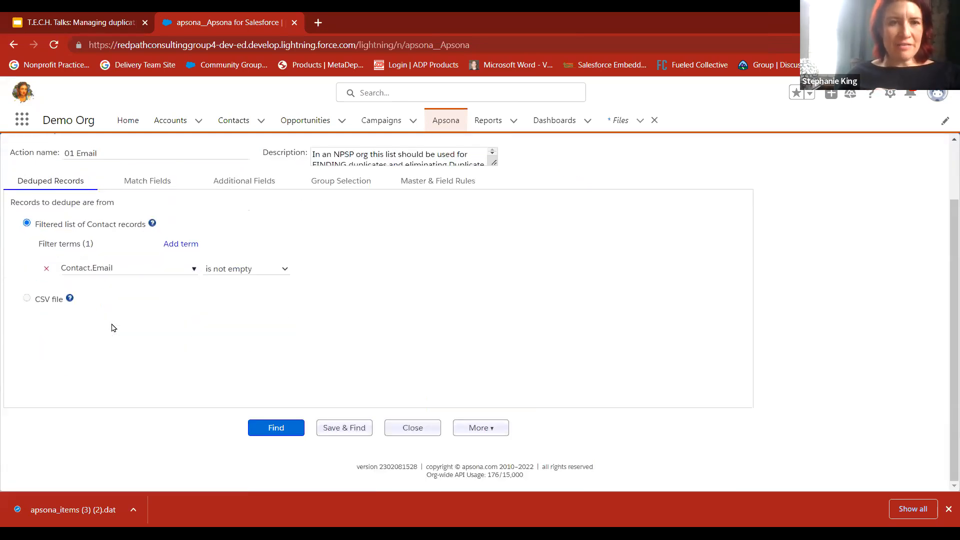
left_click(277, 427)
scroll(278, 426, "down", 3)
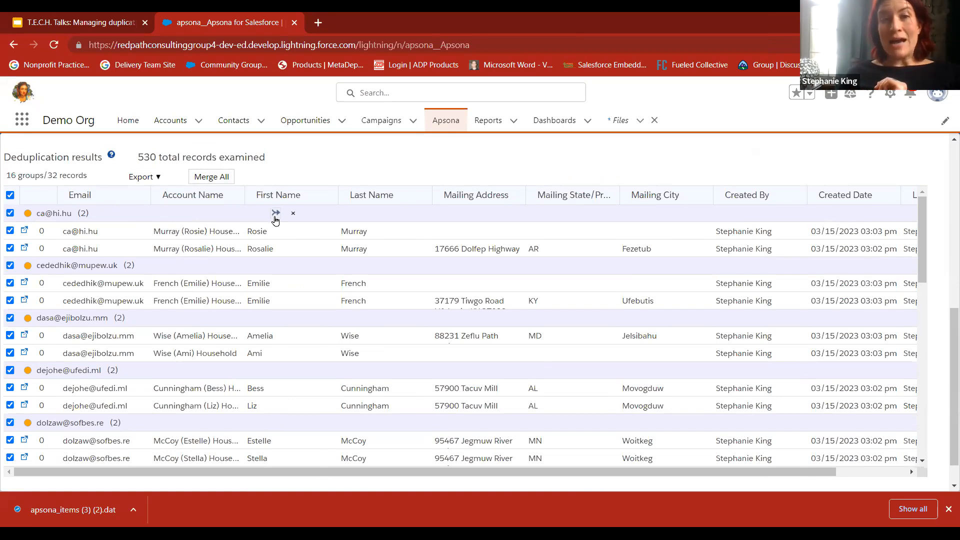
Make the first contact the master record of the first email duplicate group
left_click(276, 213)
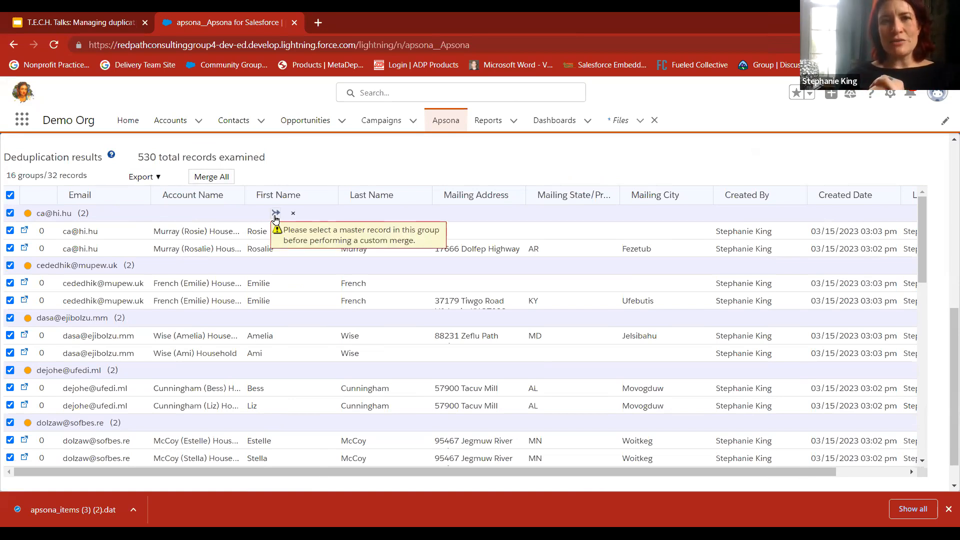
left_click(221, 232)
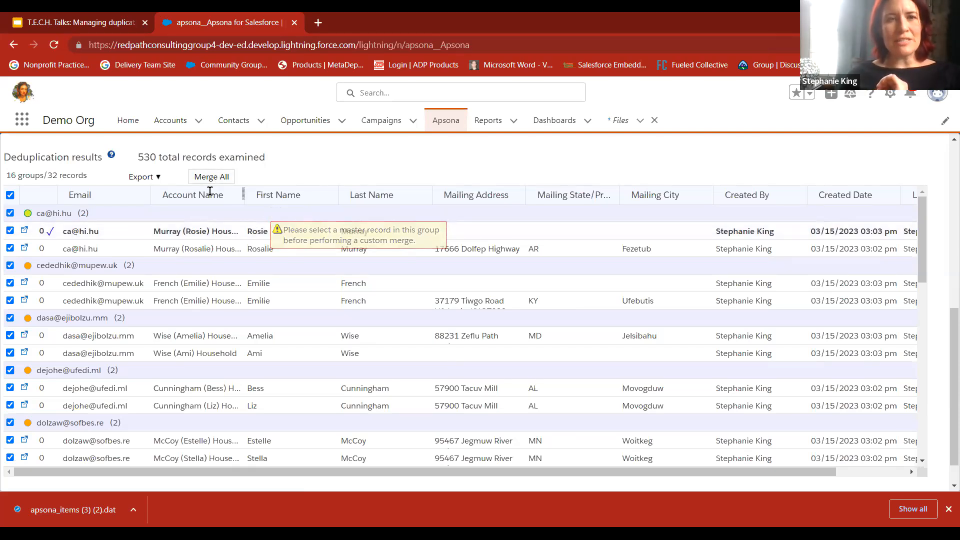
scroll(288, 217, "up", 4)
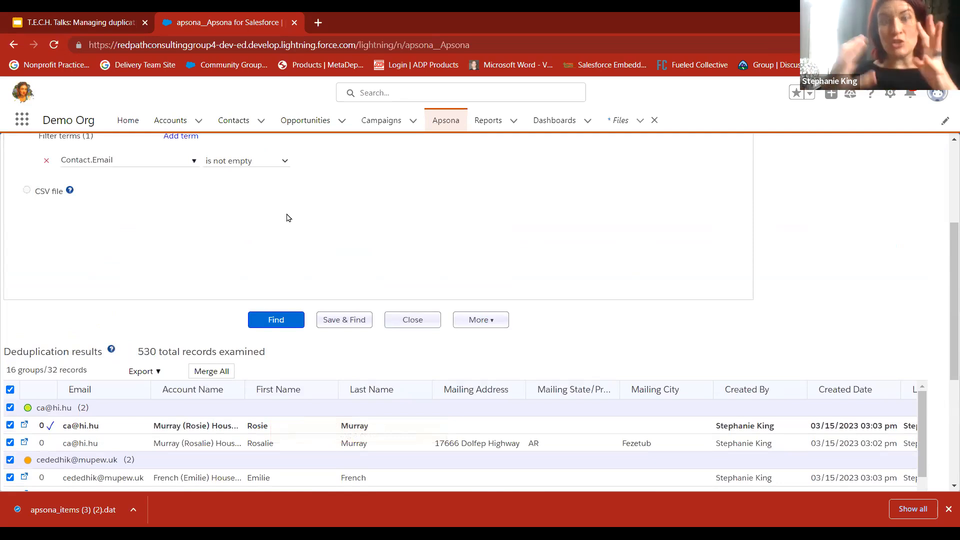
Set up that group's custom merge with mismatches only, taking First Name and Mailing Street from Record 1, and close it without merging
mouse_move(181, 431)
left_click(278, 409)
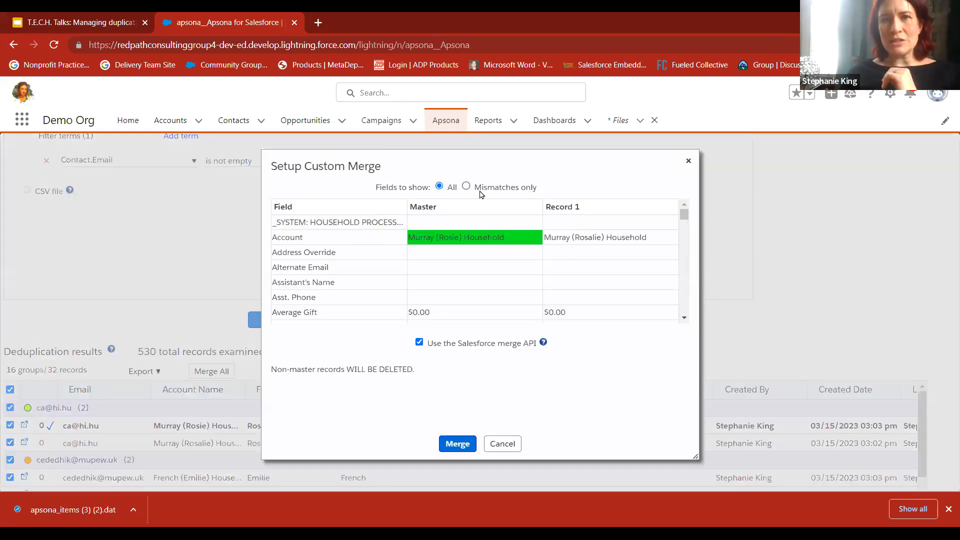
left_click(466, 187)
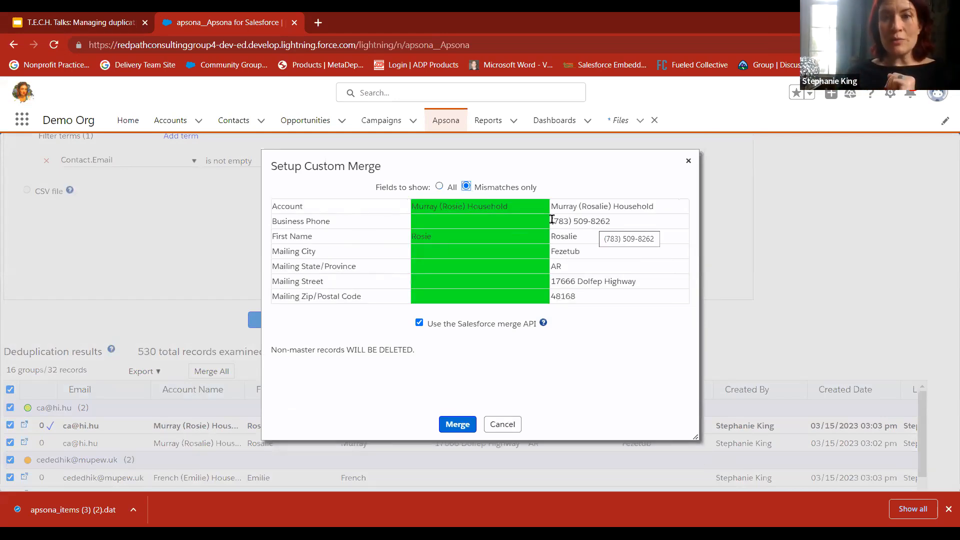
left_click(560, 236)
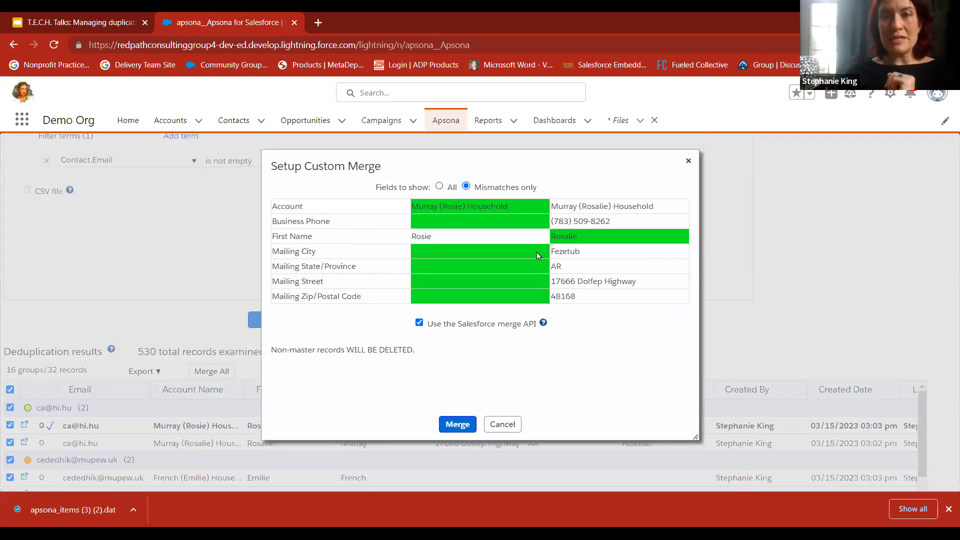
left_click(598, 278)
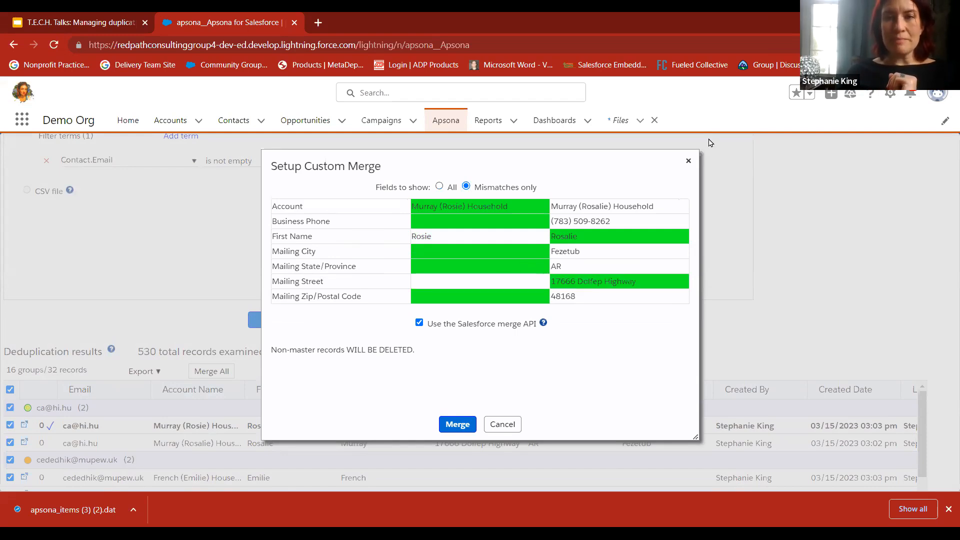
left_click(688, 161)
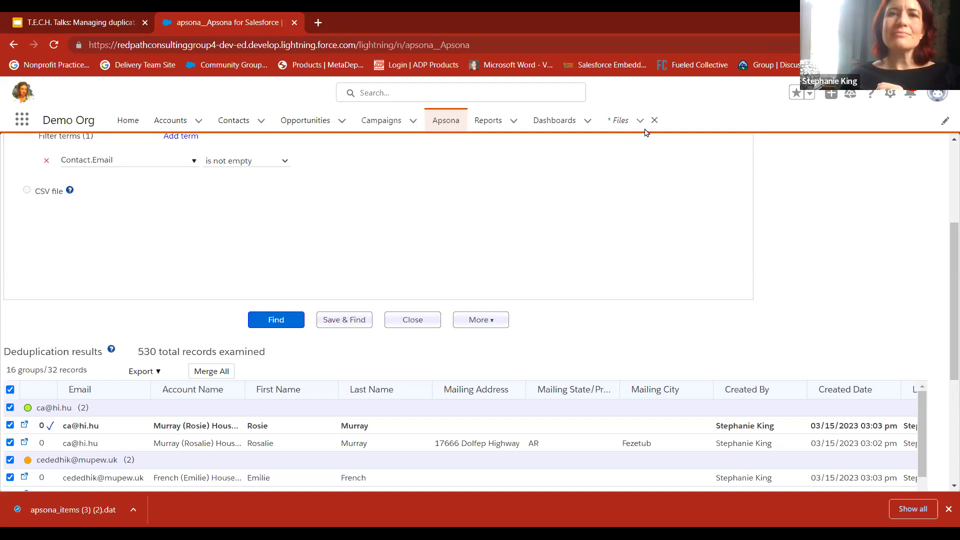
Switch to the Google Slides presentation and start the slideshow from the "Get your demo pack" slide
left_click(51, 22)
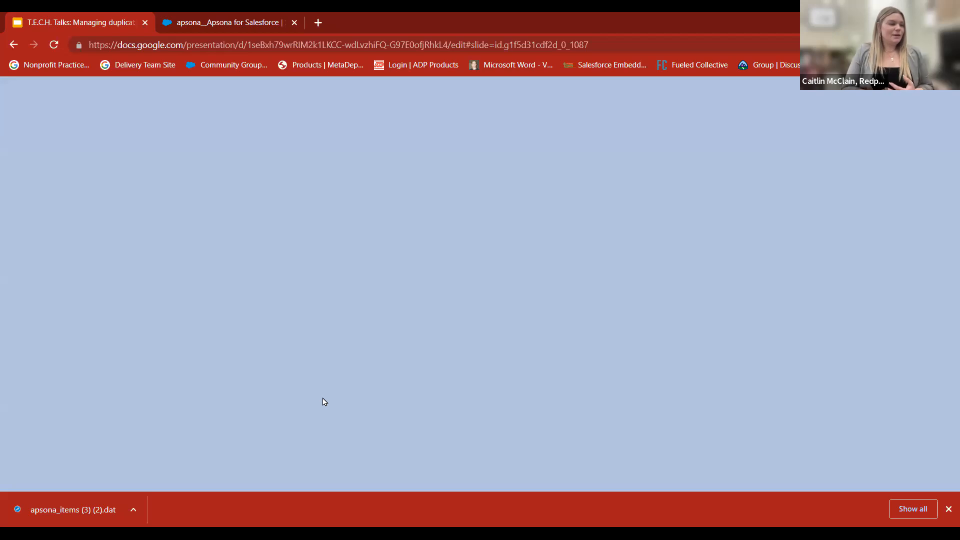
key("Down")
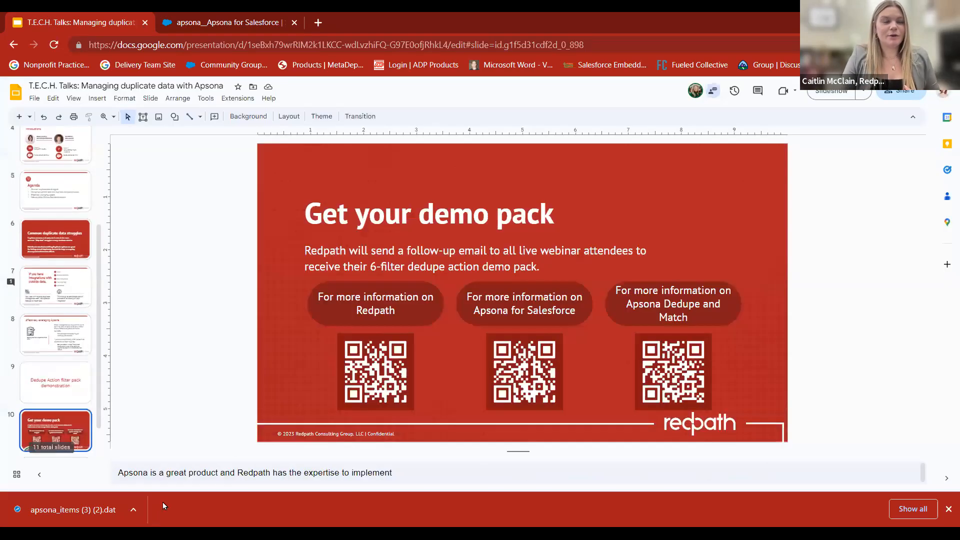
left_click(832, 94)
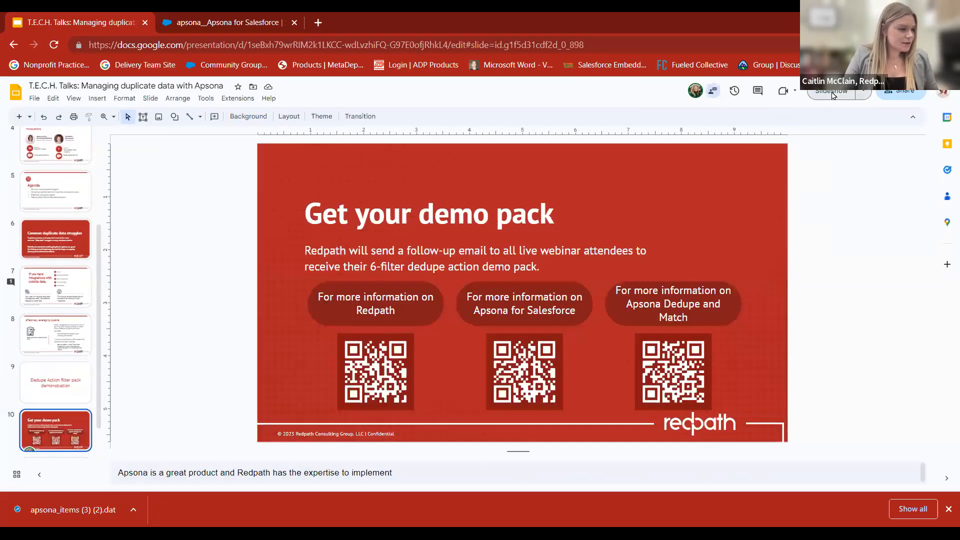